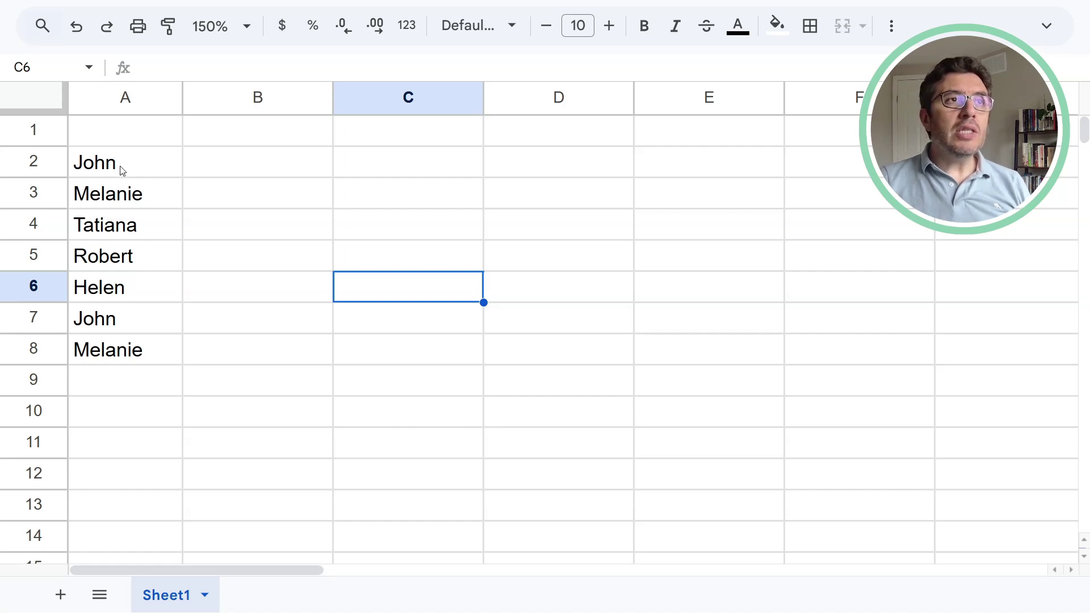
Select the names in A2:A8 and the whole of column A to check how many entries are counted
drag(124, 165, 148, 354)
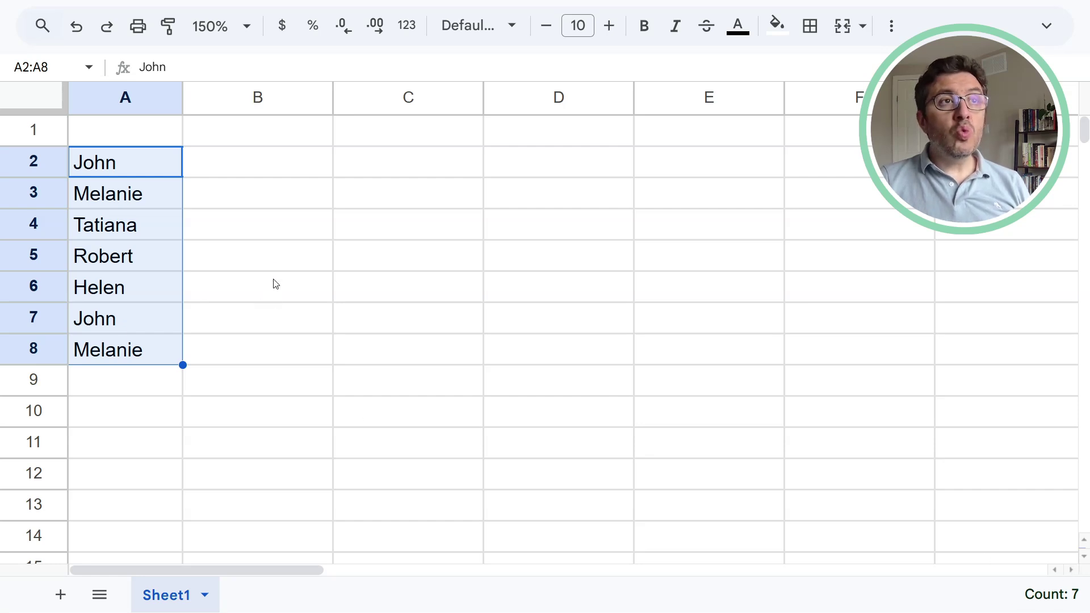
click(262, 257)
click(126, 96)
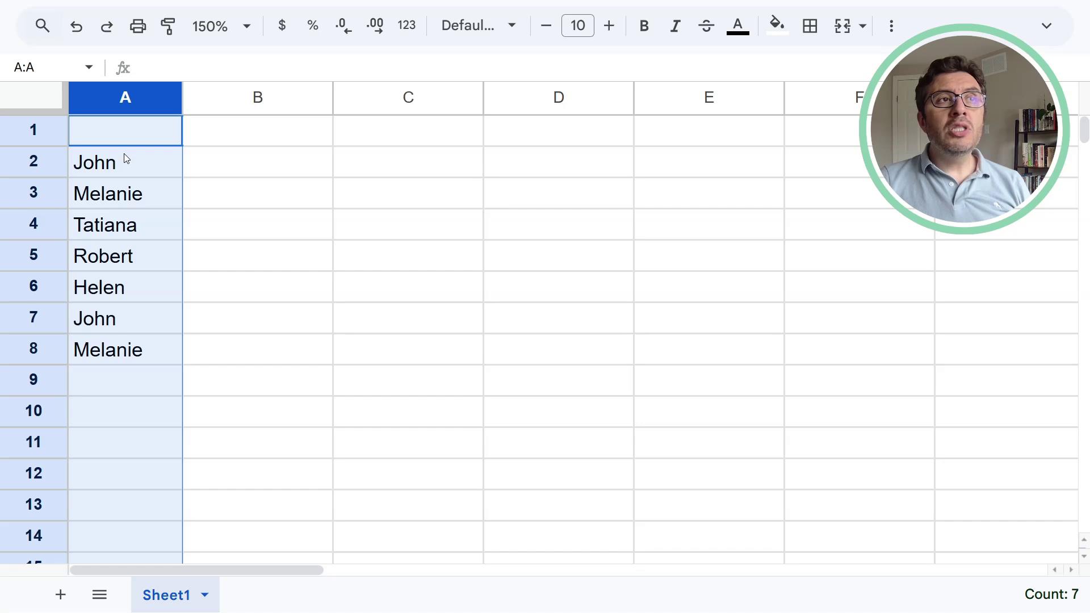
Enter 34 in cell A9 below the names and select column A to check its summary
click(129, 392)
text(34)
click(280, 438)
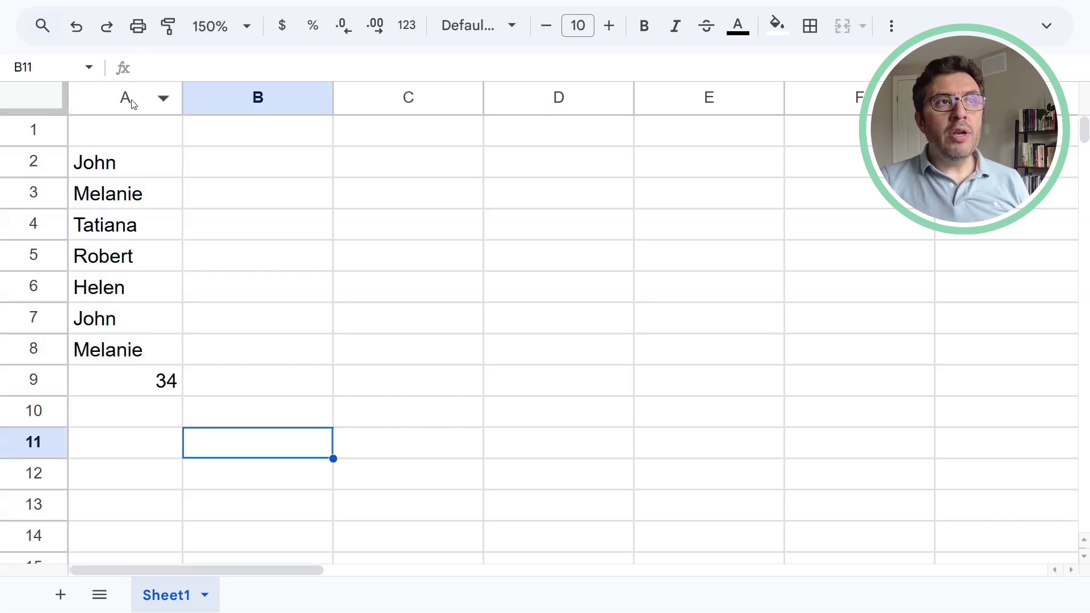
click(132, 103)
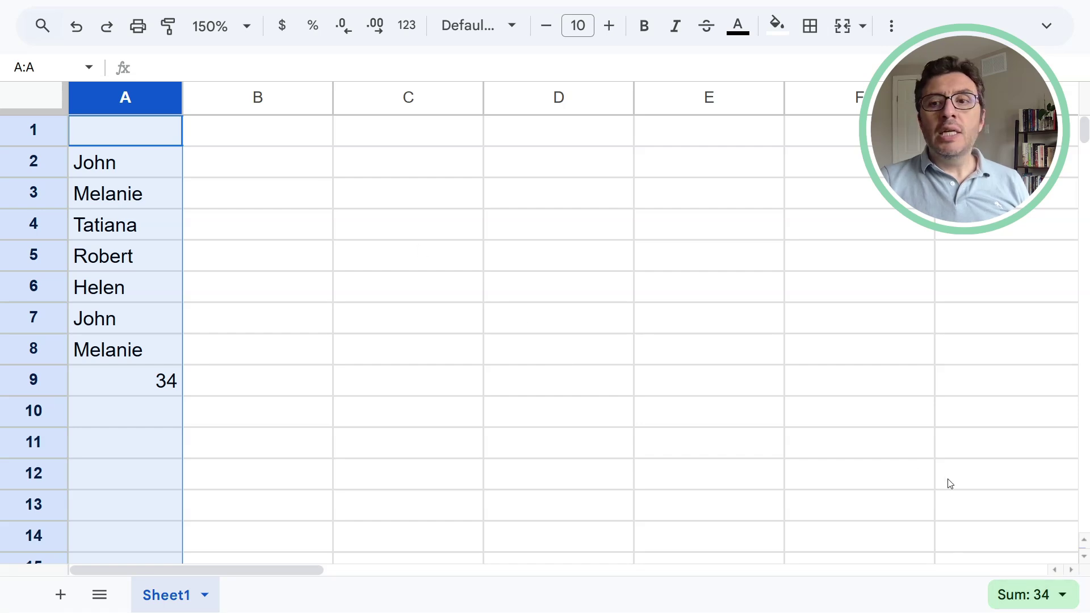
Clear the number from cell A9
click(257, 225)
click(161, 372)
key(Delete)
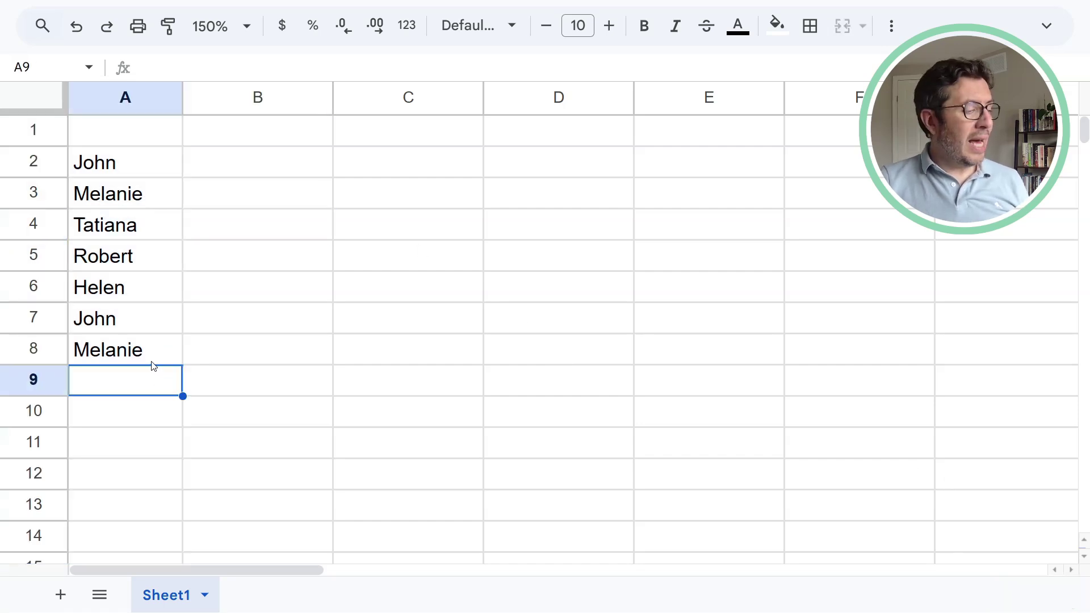
Enter 34 in cell A9 and switch the selection summary for column A to Count
text(34)
click(216, 348)
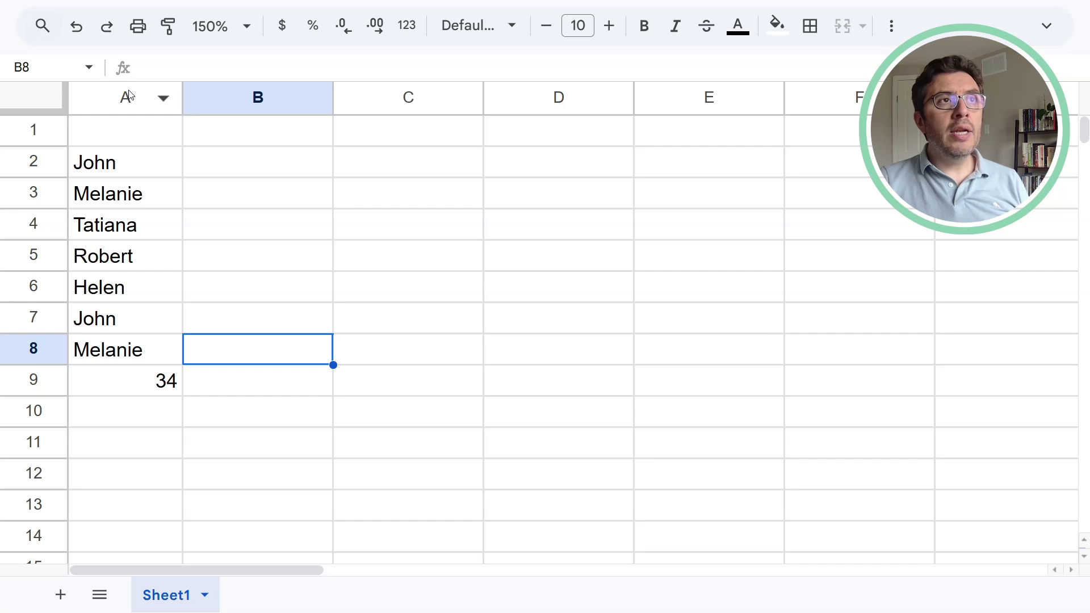
click(139, 97)
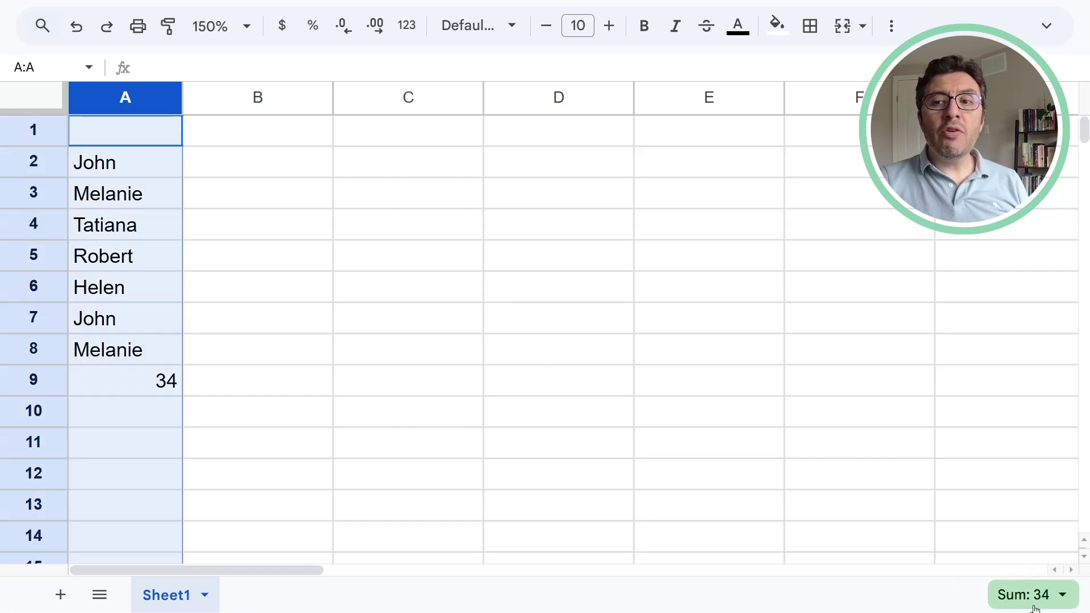
click(1063, 597)
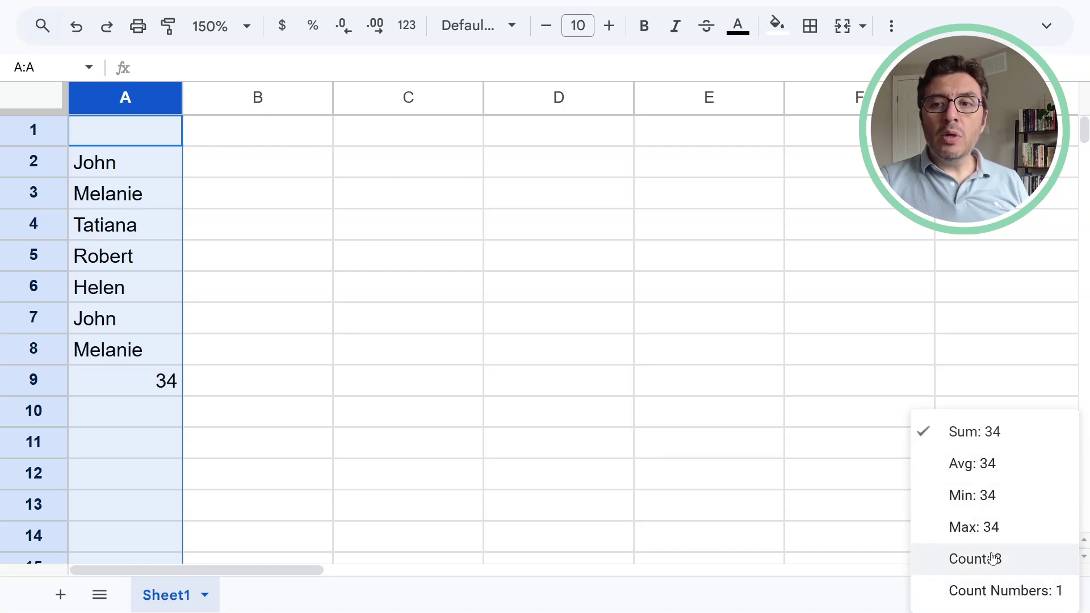
click(974, 563)
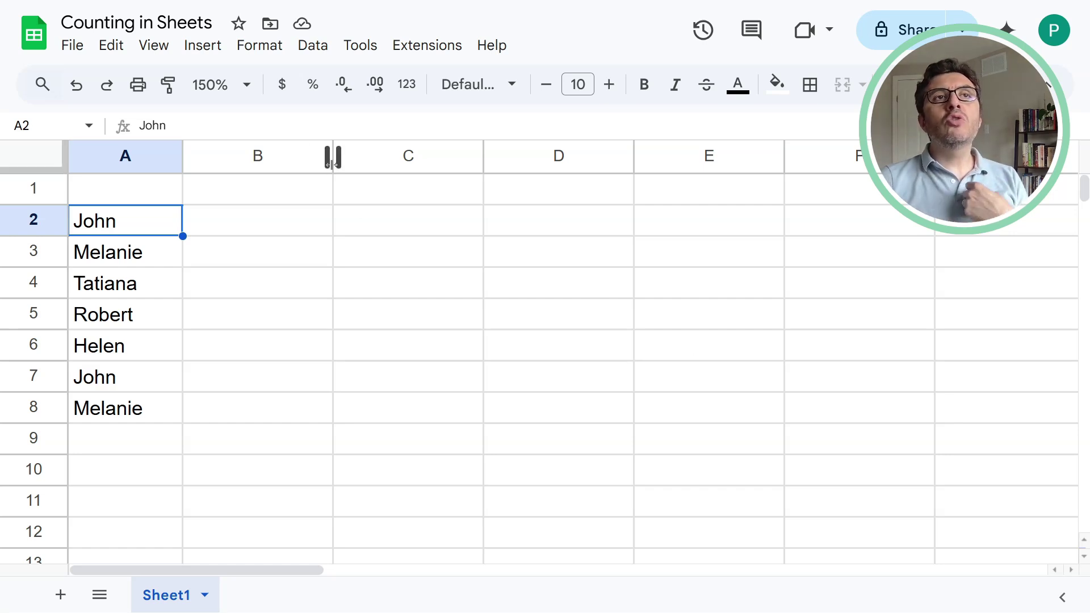
Narrow column B and enter the formula =COUNT(A2:A8) in cell C2
drag(333, 163, 244, 148)
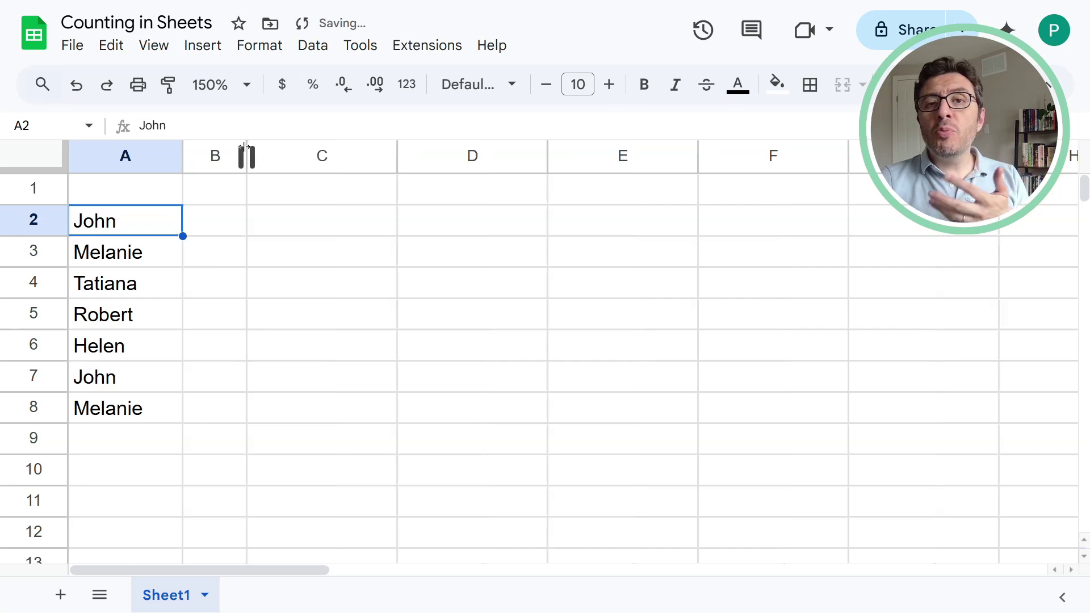
click(287, 227)
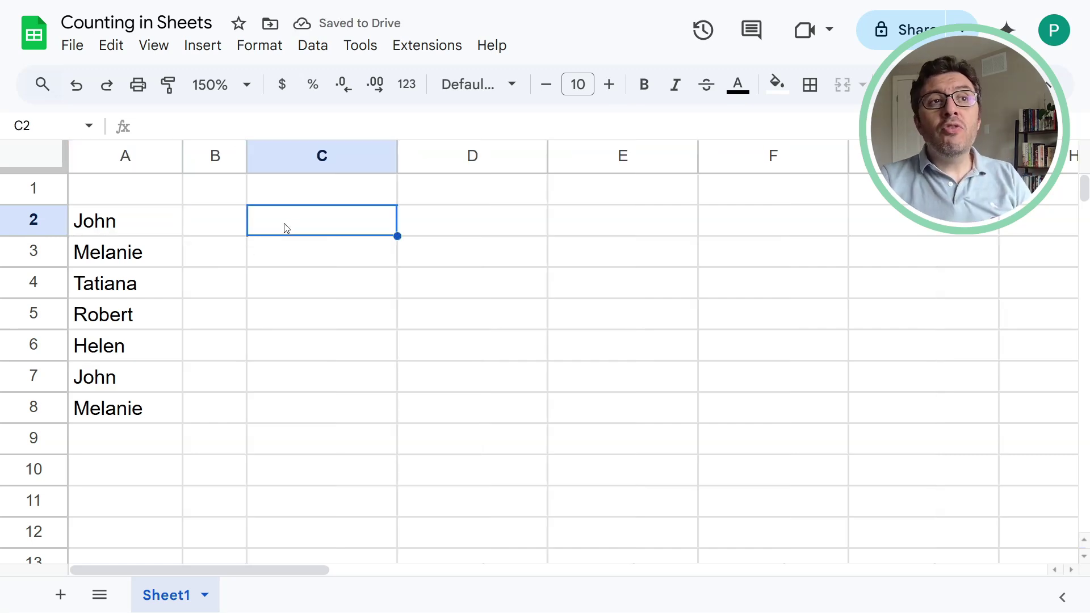
text(=cou)
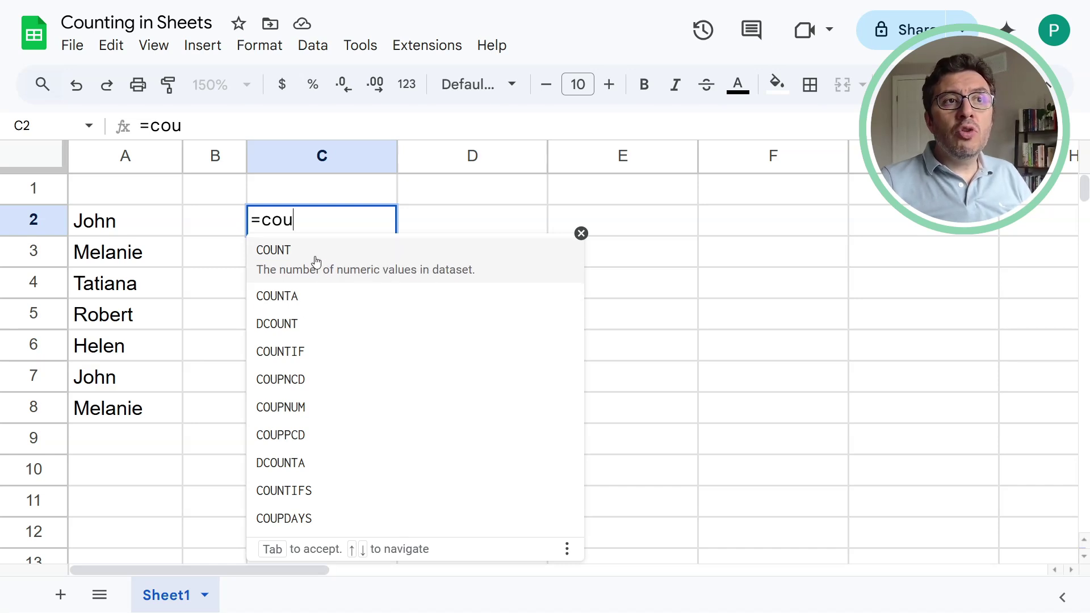
click(292, 250)
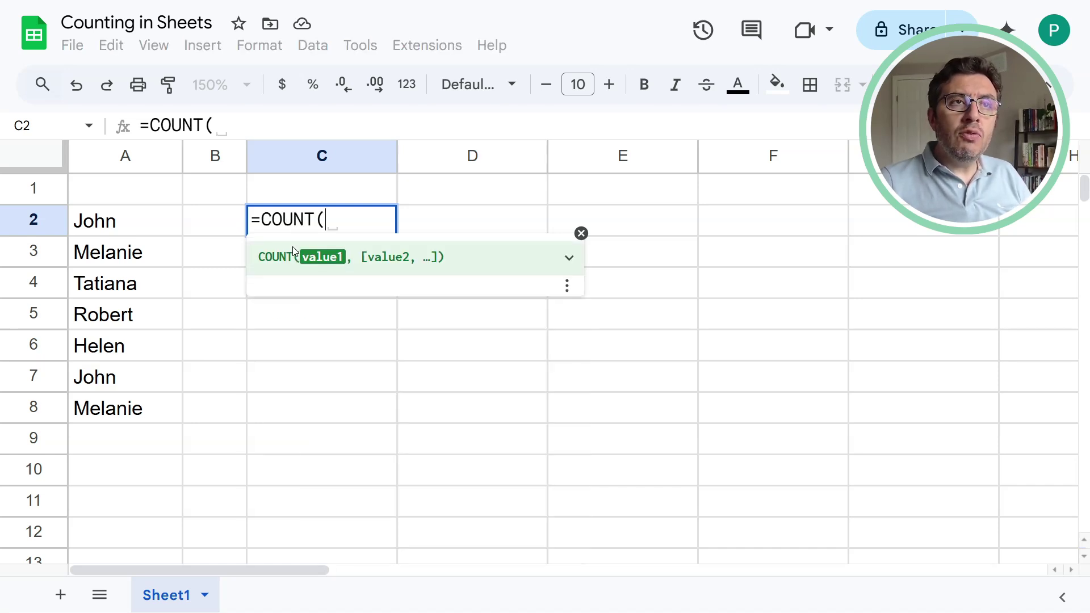
click(125, 164)
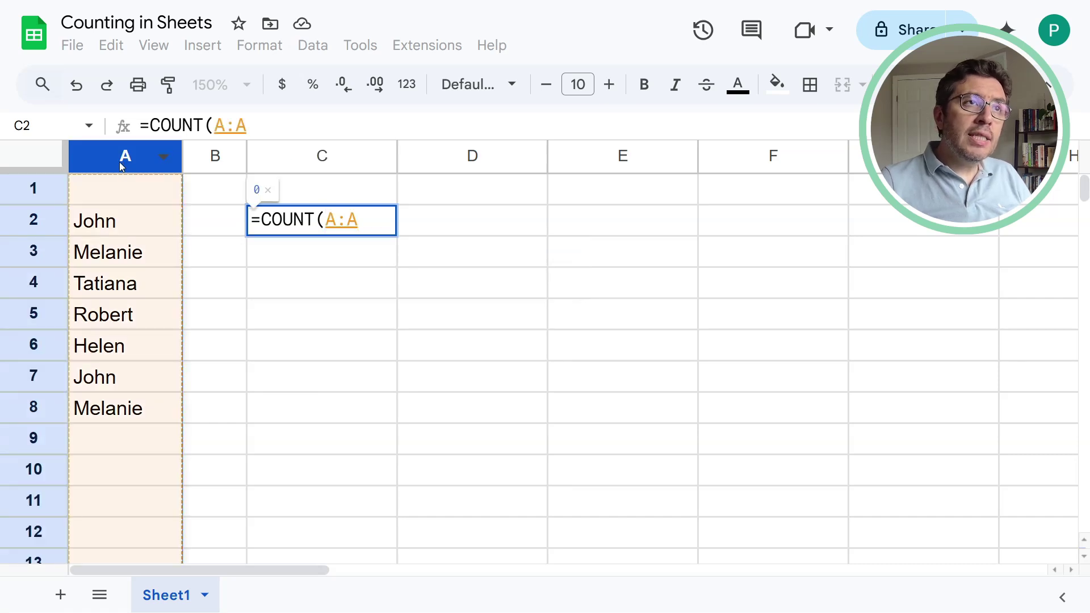
click(151, 232)
drag(149, 222, 131, 399)
text())
key(Return)
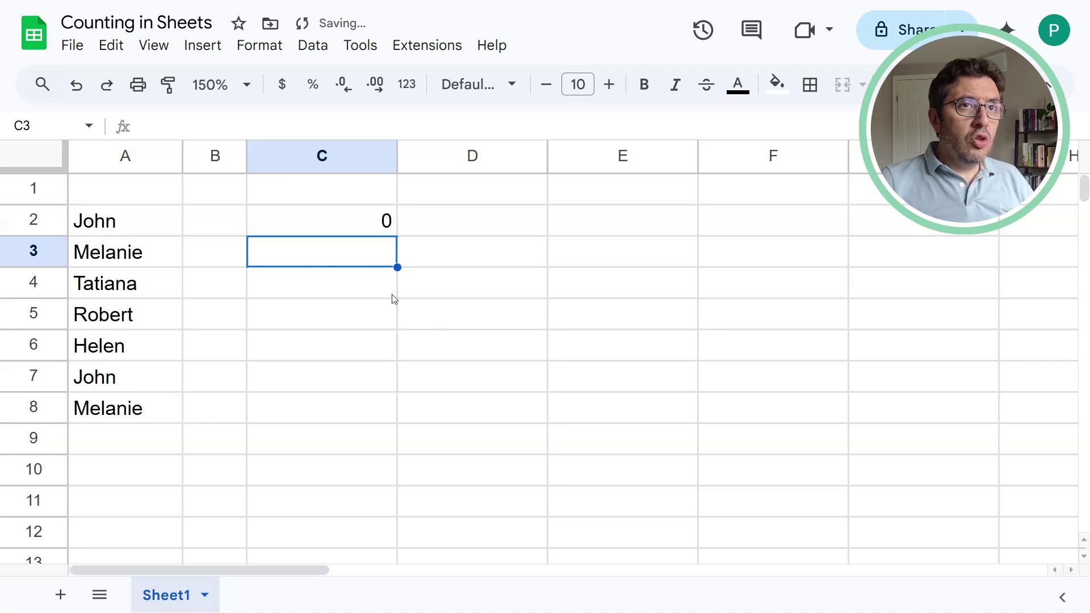
Change the formula in C2 to =COUNTA(A2:A8) and select the names in A2:A8 to compare the count
click(372, 221)
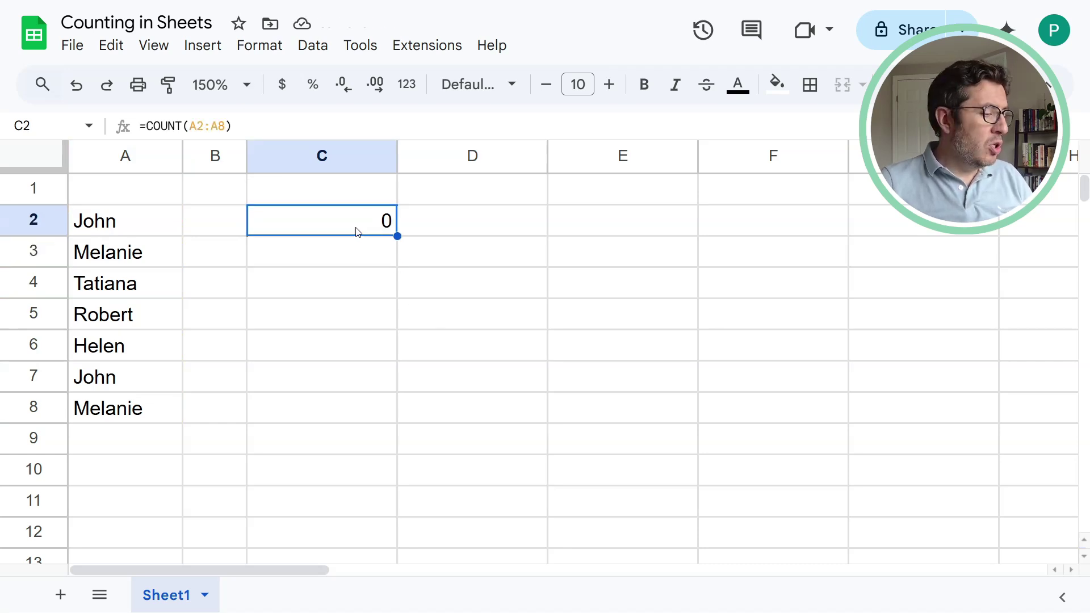
double_click(317, 220)
click(316, 220)
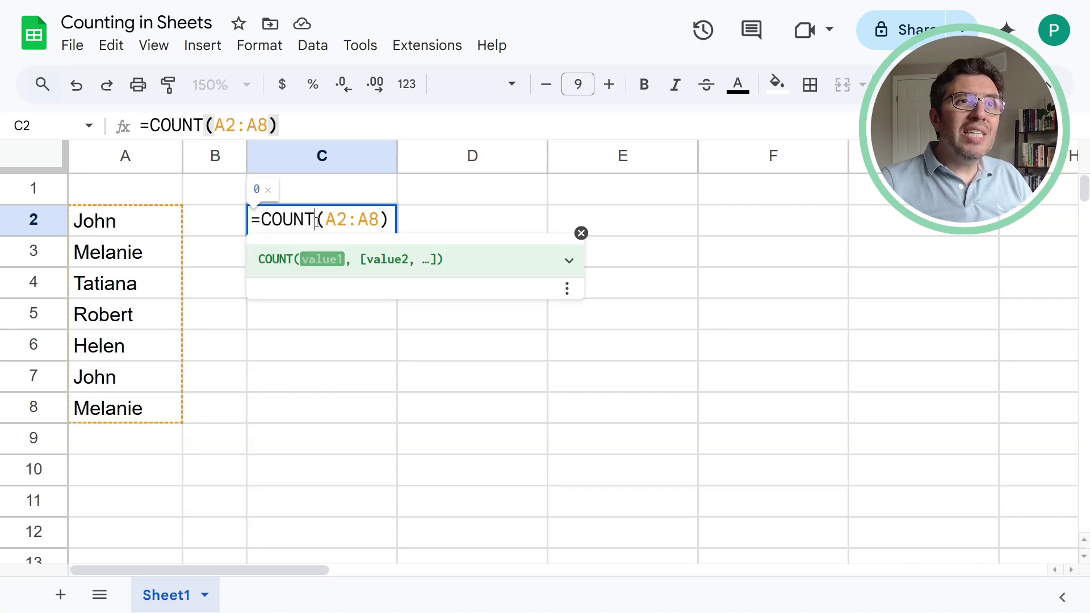
text(A)
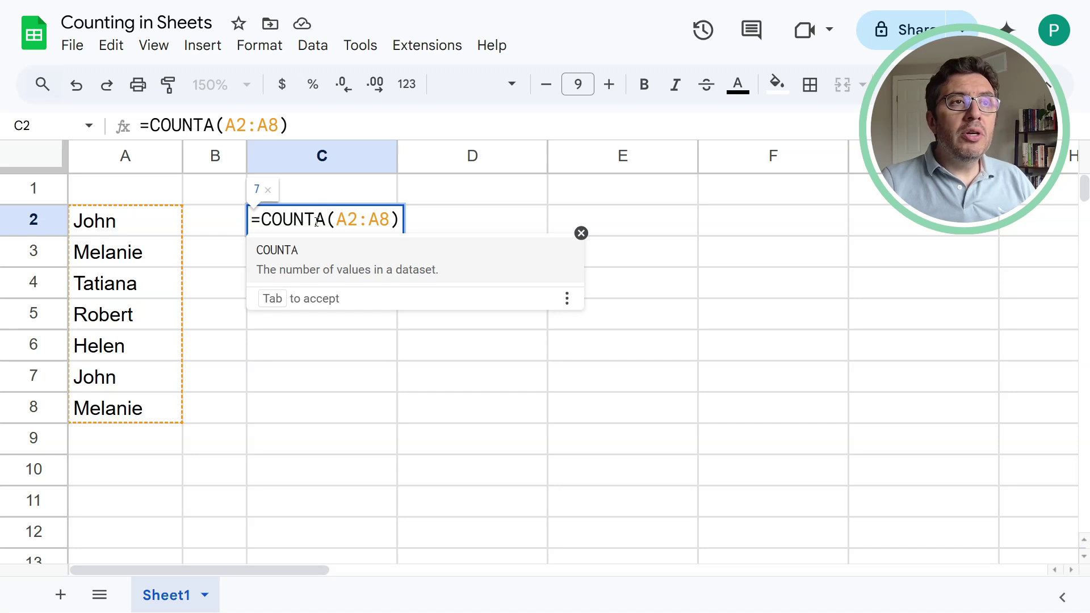
key(Right)
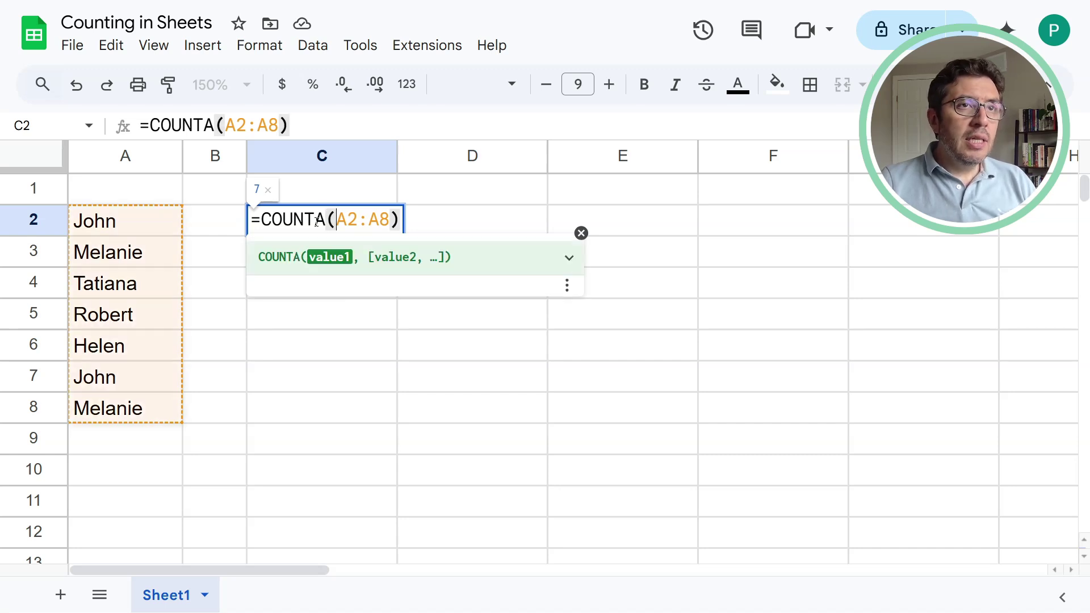
key(Return)
drag(80, 230, 116, 409)
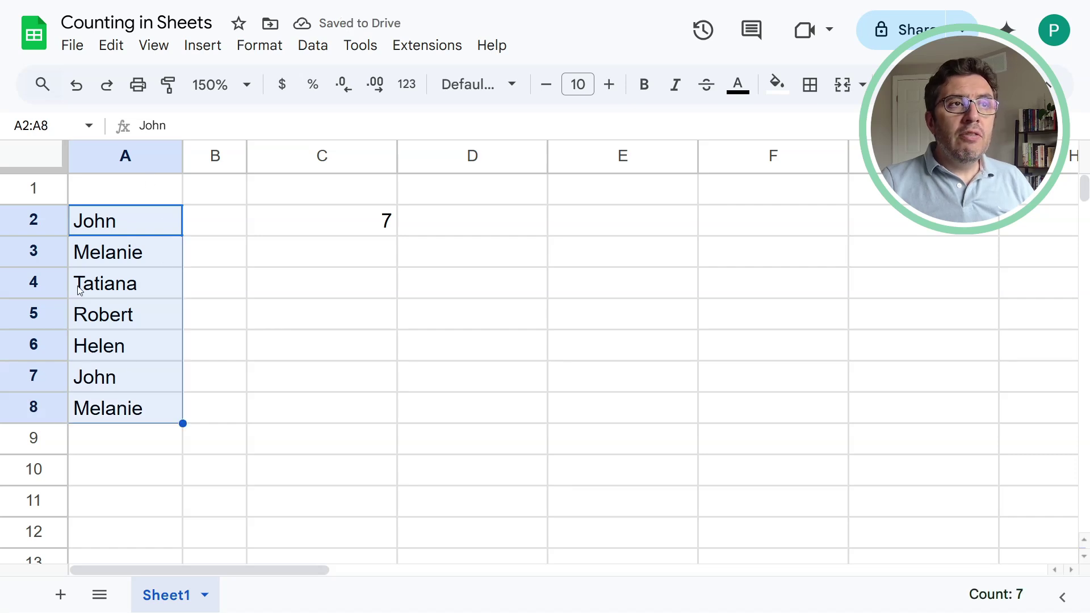
Make the range in C2 open-ended so the formula reads =COUNTA(A2:A)
click(314, 231)
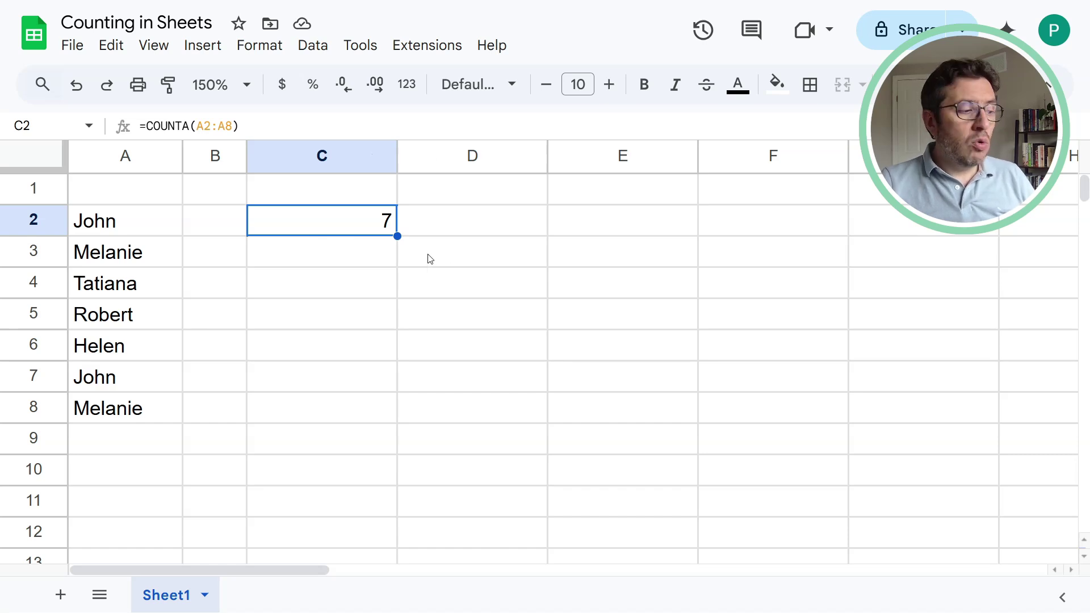
key(F2)
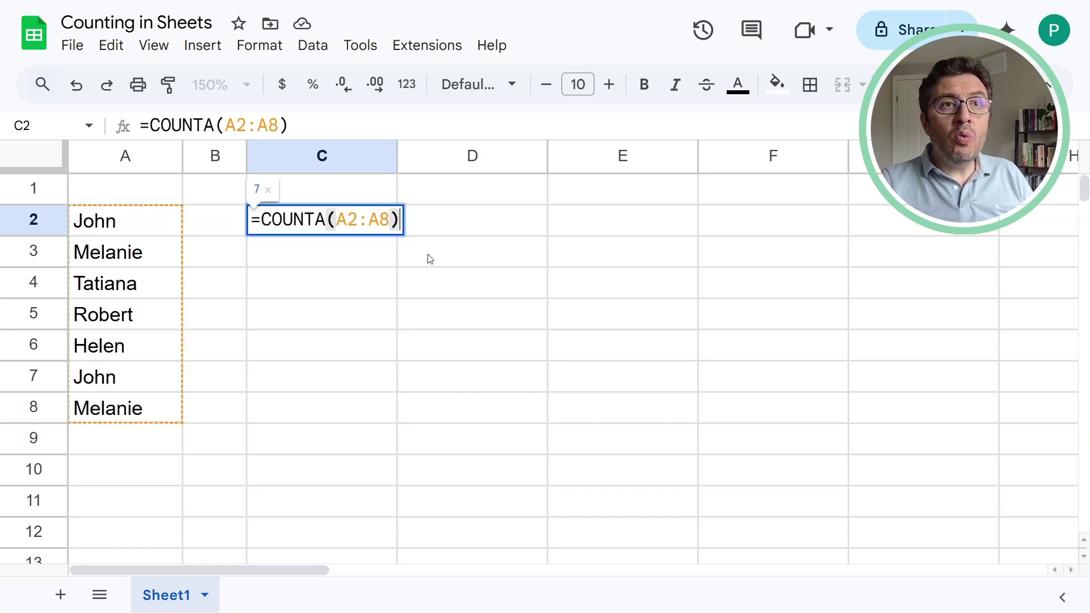
click(393, 221)
key(BackSpace)
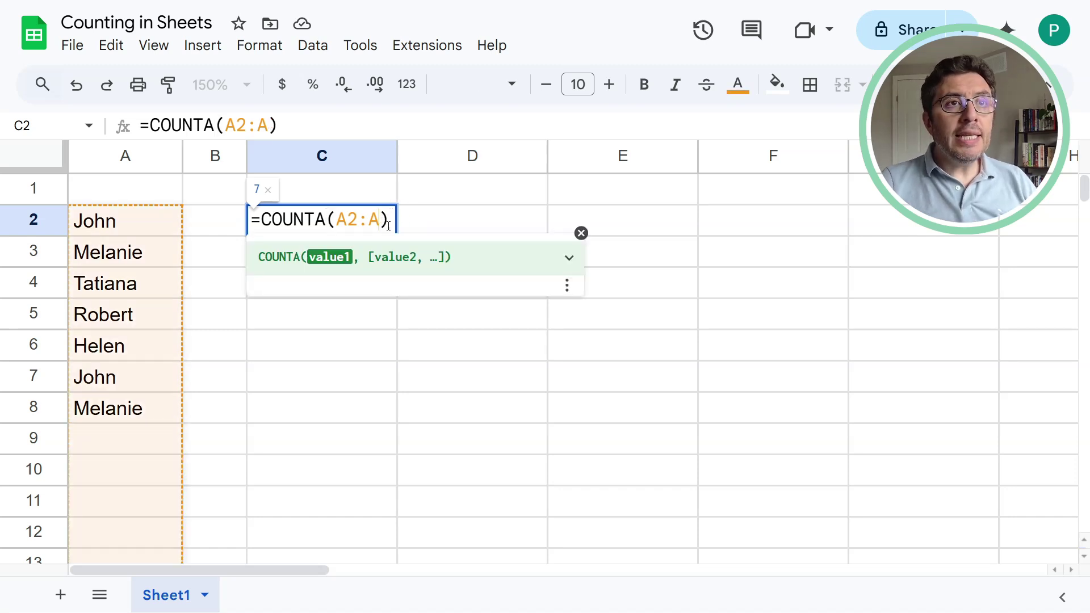
scroll(492, 338, down, 4)
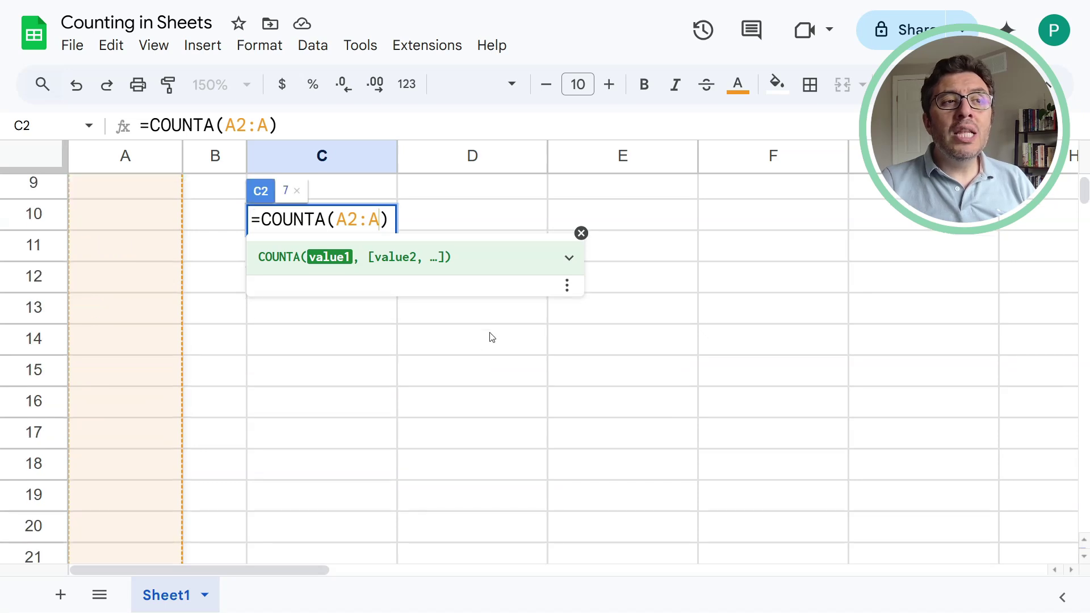
mouse_move(1084, 199)
mouse_down()
mouse_move(1086, 599)
mouse_move(1085, 190)
mouse_up()
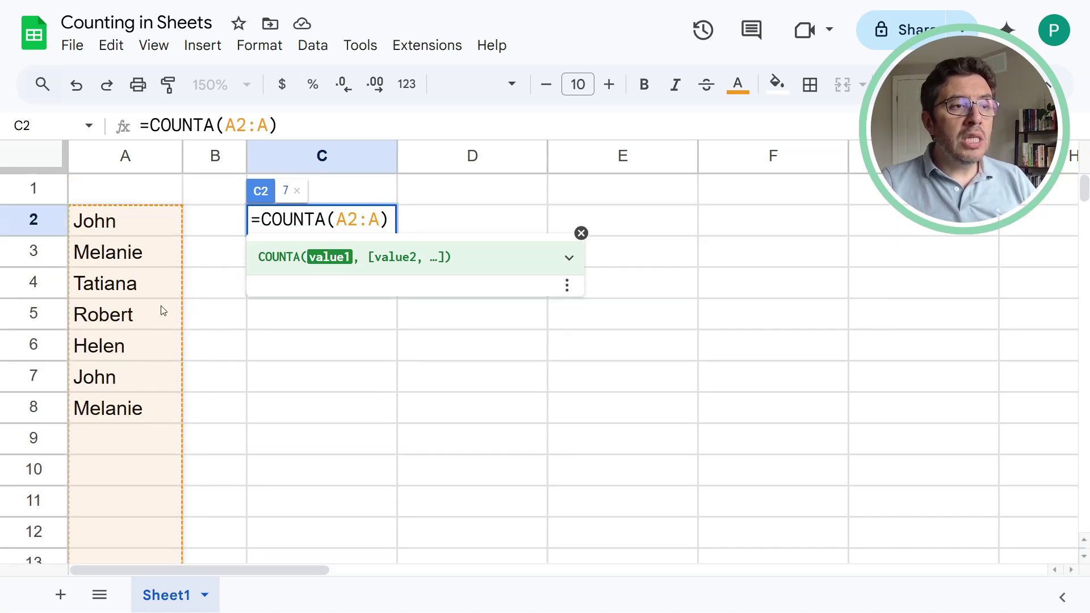
key(Return)
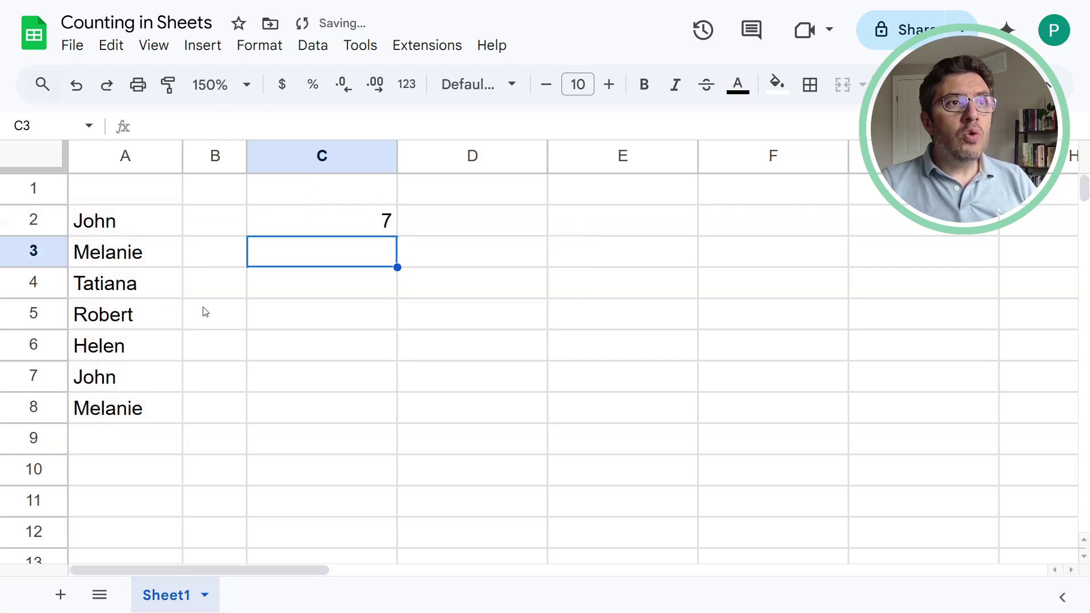
Add the test entry rtrt in cell A9 below the list of names
click(130, 444)
text(rtrt)
key(Return)
Change the formula in C2 to =COUNTA(A:A) to cover the entire column
click(366, 226)
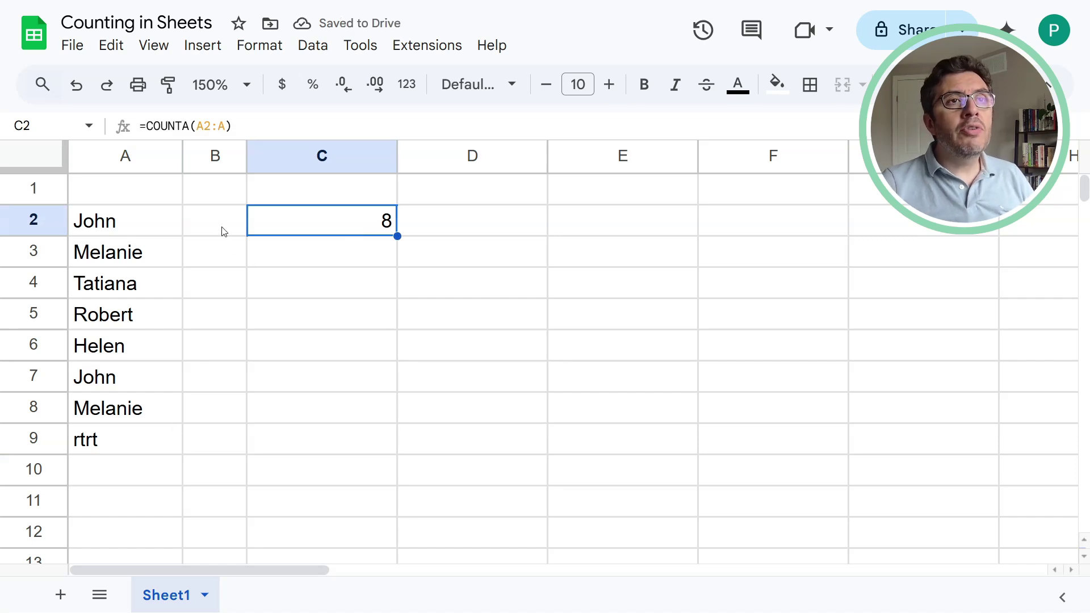
double_click(351, 226)
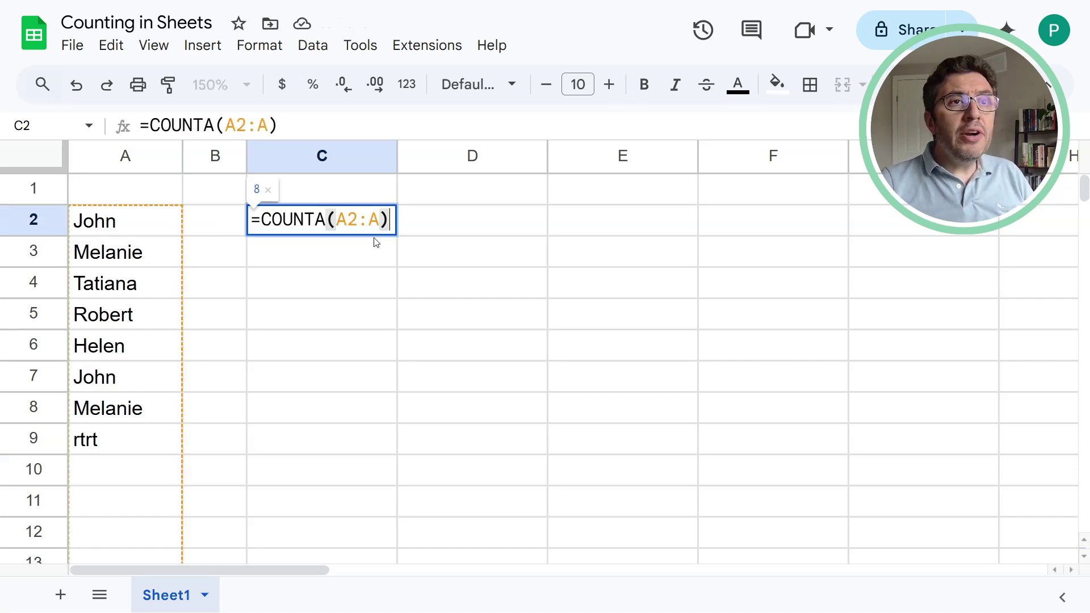
click(352, 219)
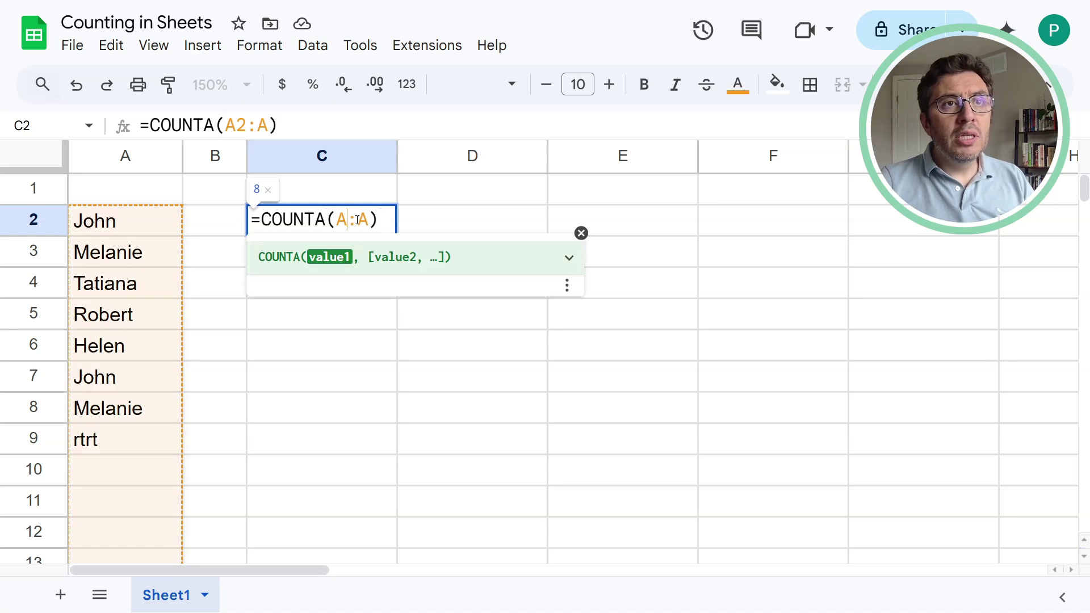
key(Return)
Enter the test text fgfgfg in cell A1 above the names
click(152, 229)
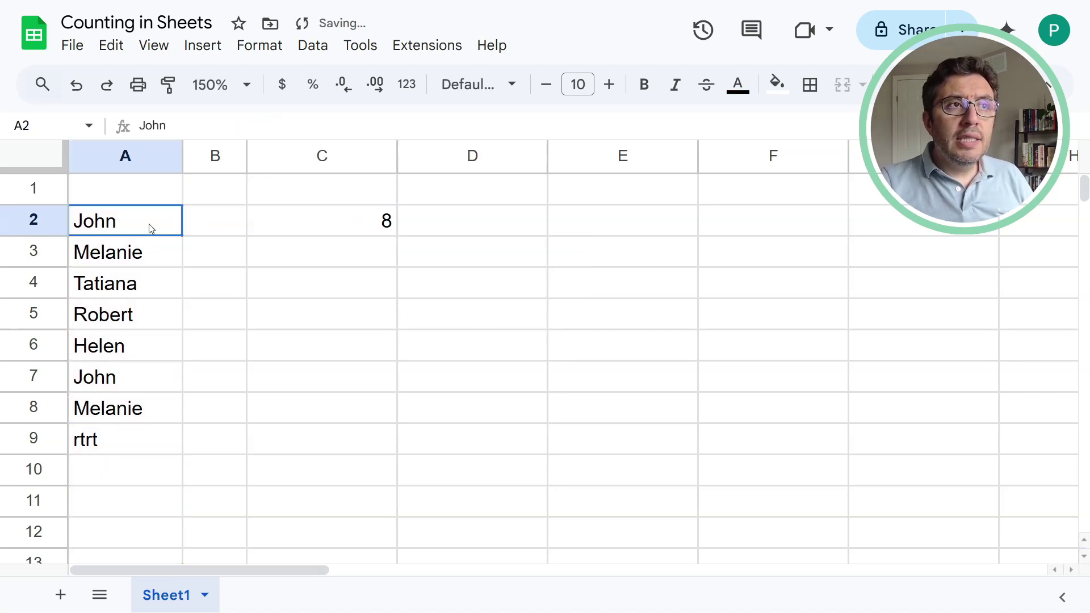
click(141, 196)
text(fgfgfg)
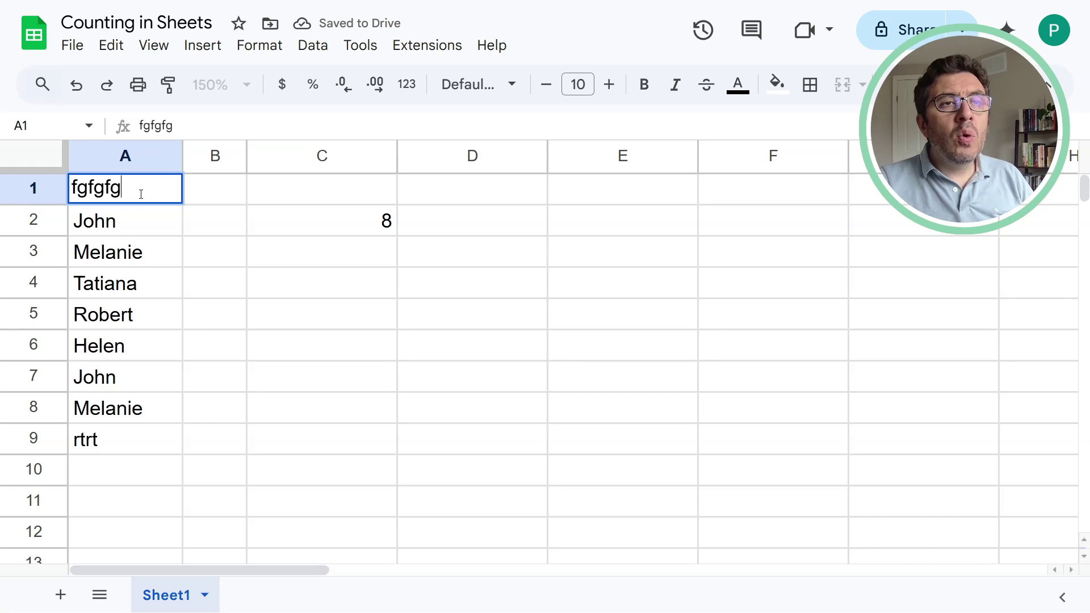
key(Return)
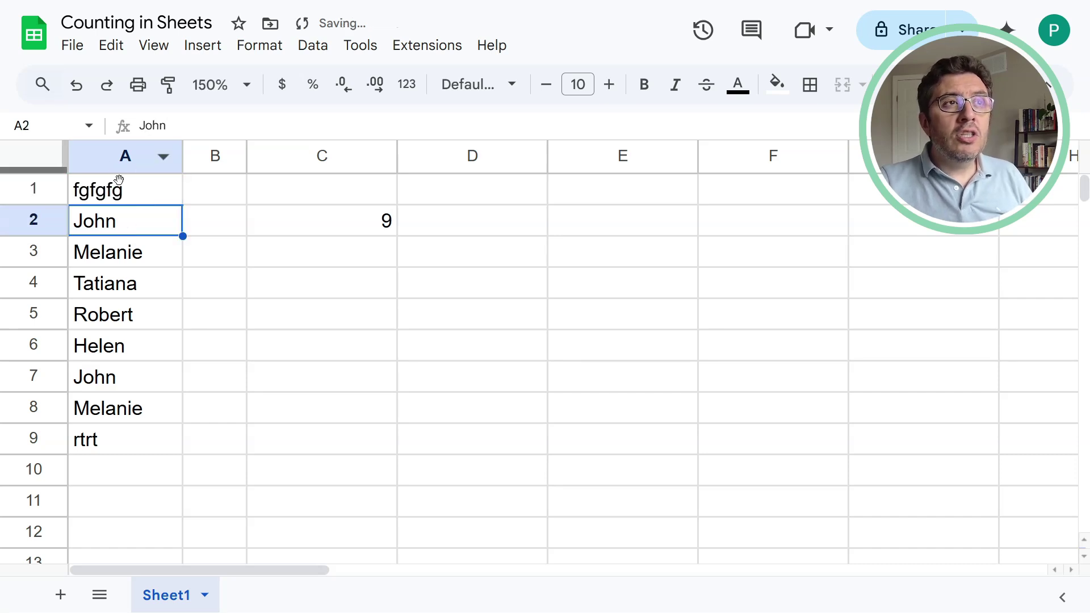
Exclude the first row from the count in C2 by changing the formula to =COUNTA(A2:A)
click(317, 222)
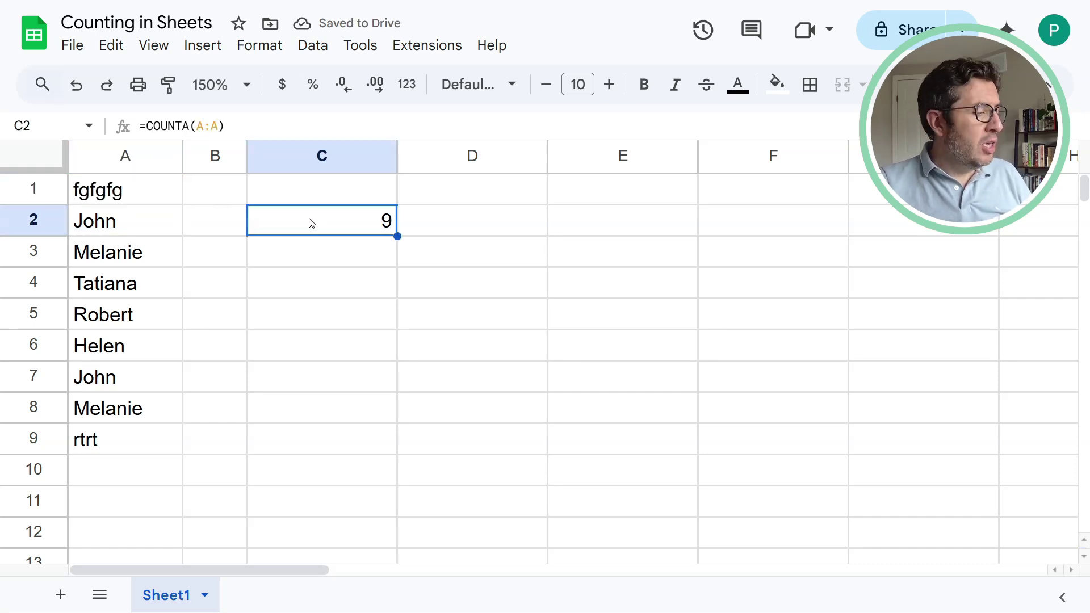
double_click(311, 222)
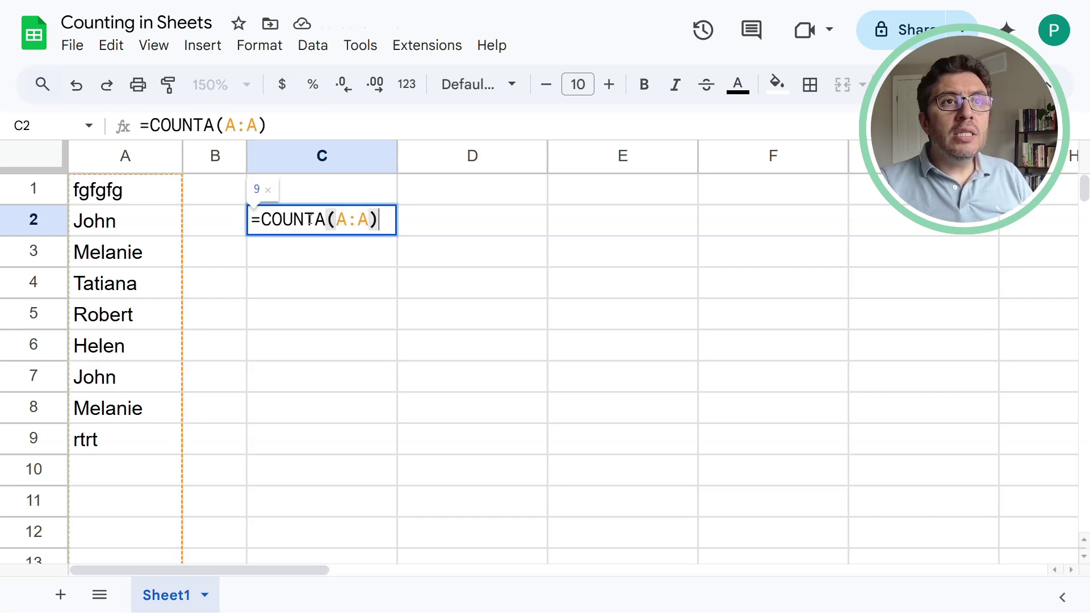
click(344, 218)
text(2)
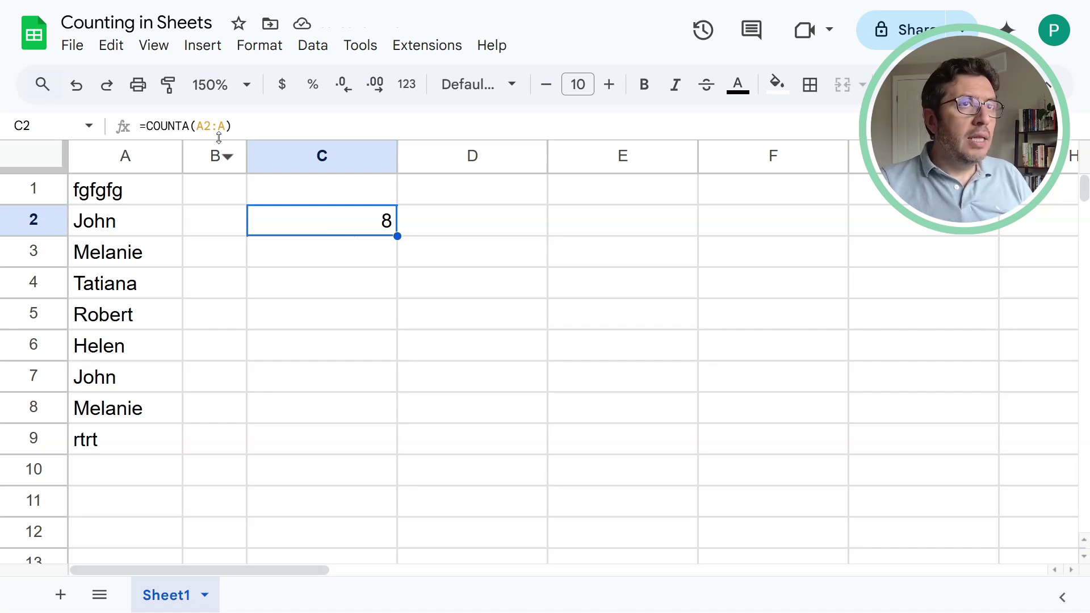
Undo the last formula change in C2 and subtract one from the full-column count, making it =COUNTA(A:A)-1
key(ctrl+z)
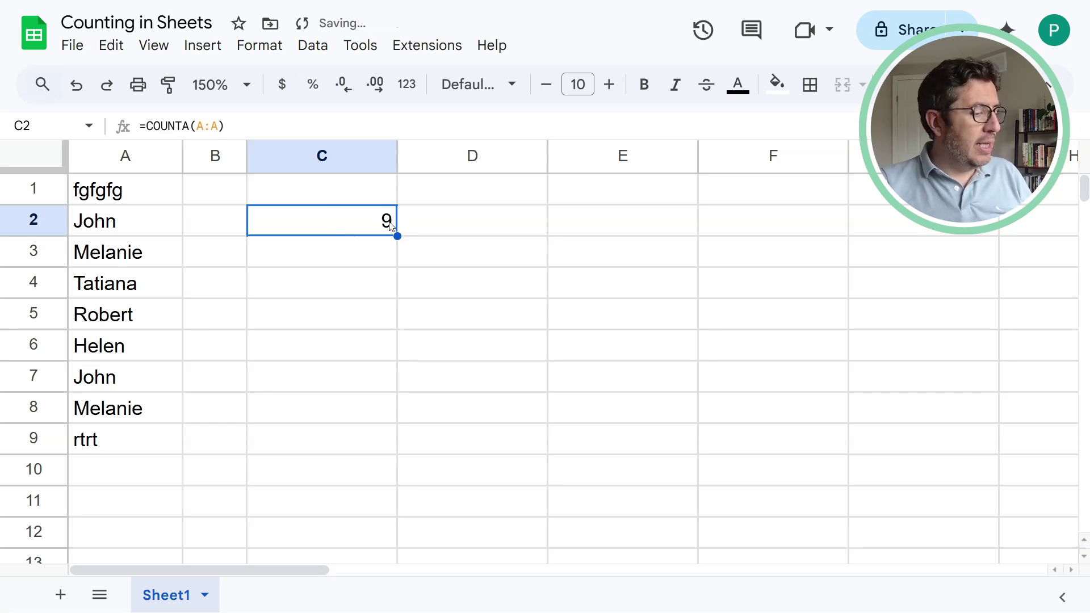
double_click(386, 219)
text(-1)
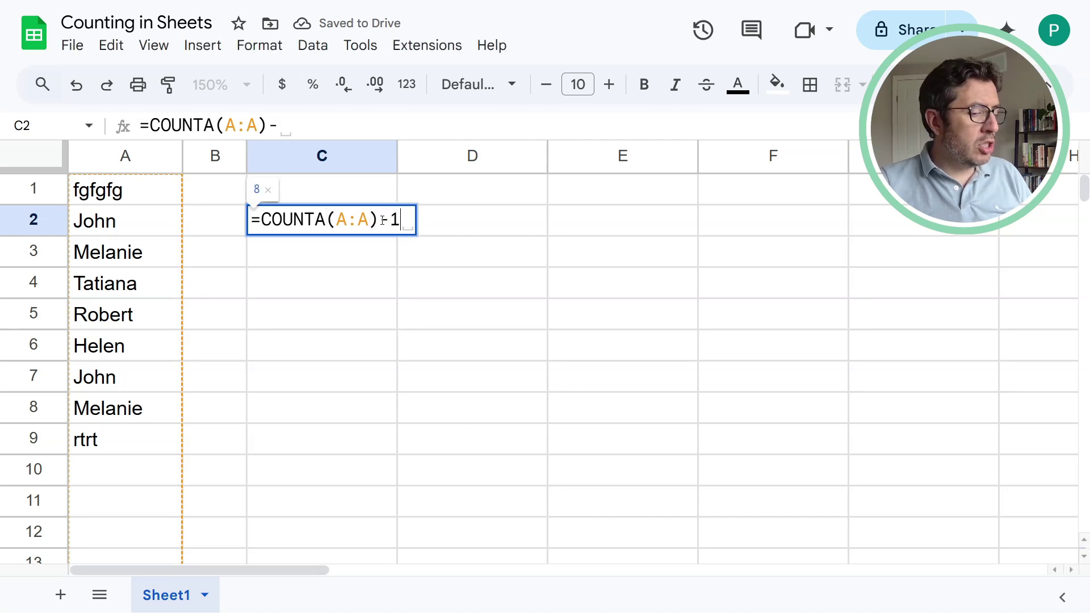
key(Return)
click(382, 226)
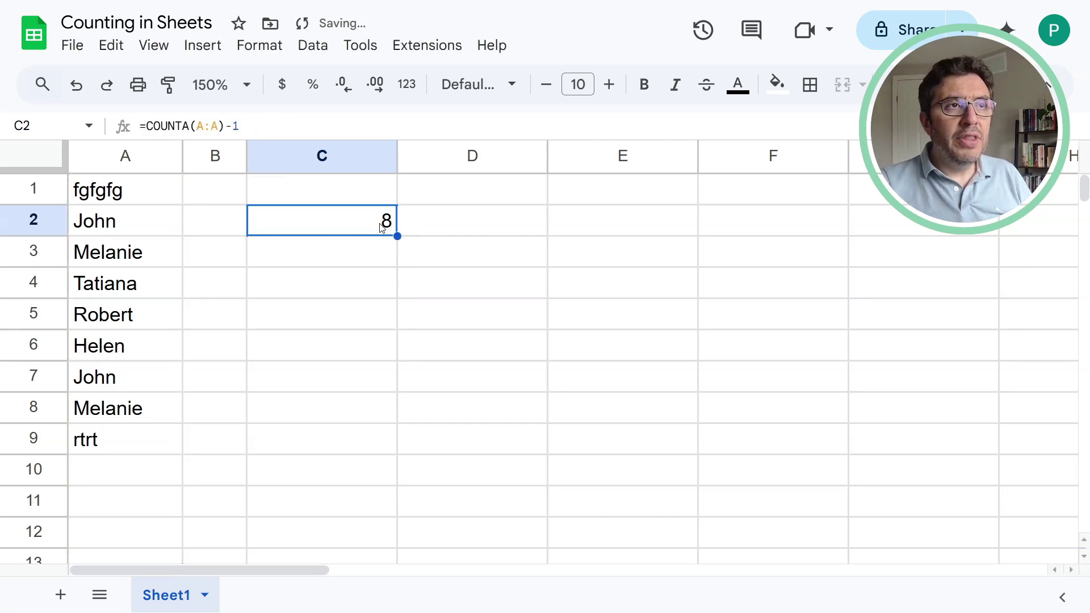
Replace the test text in A1 with HEADER
click(156, 192)
text(HEADER)
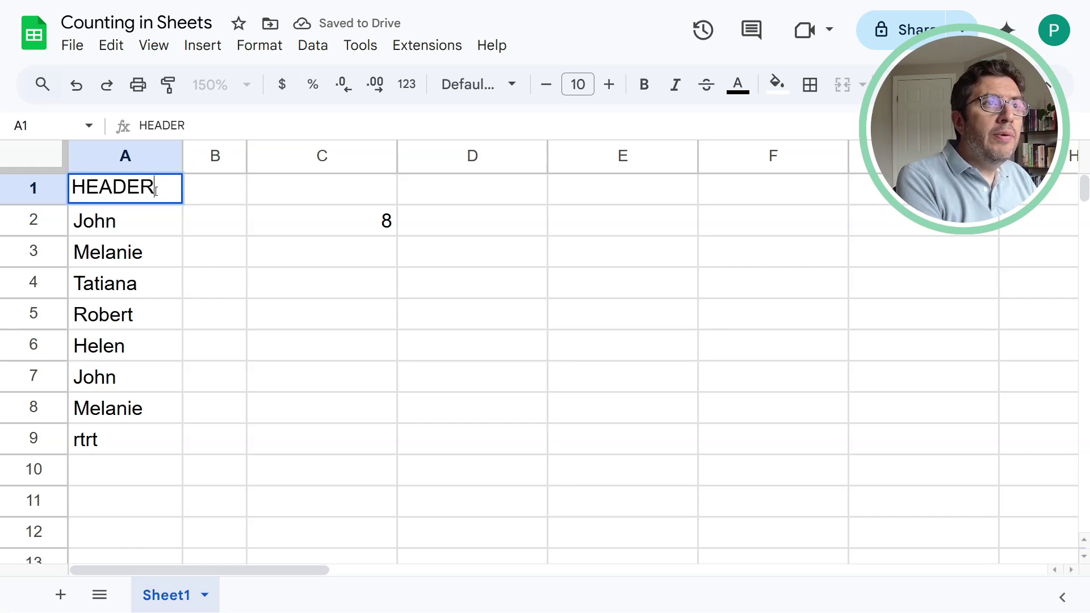
key(Return)
click(340, 230)
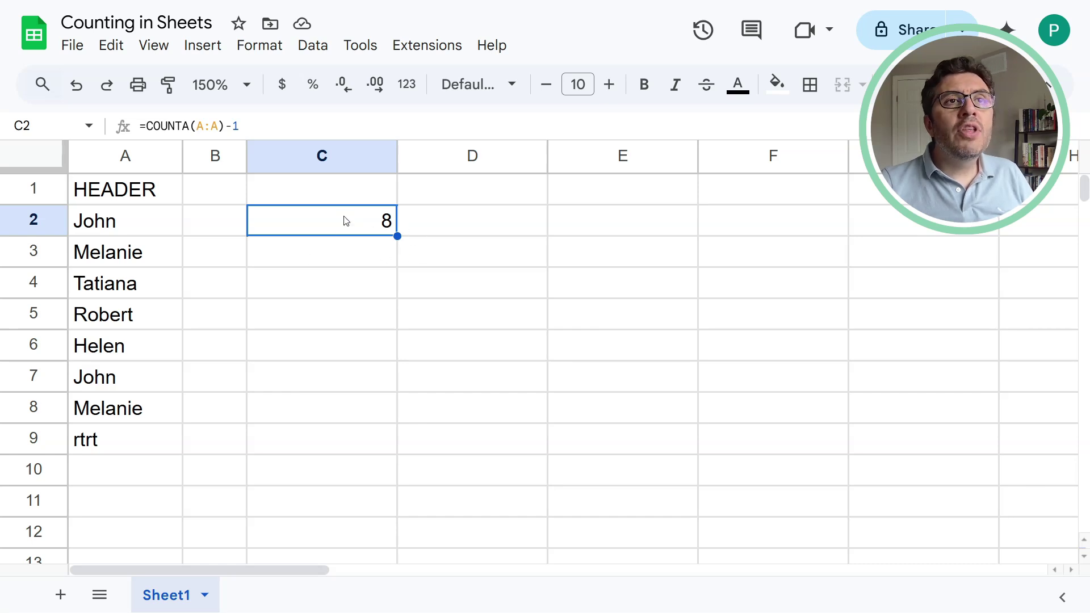
Insert one empty row above the HEADER row
click(48, 189)
right_click(48, 189)
click(117, 253)
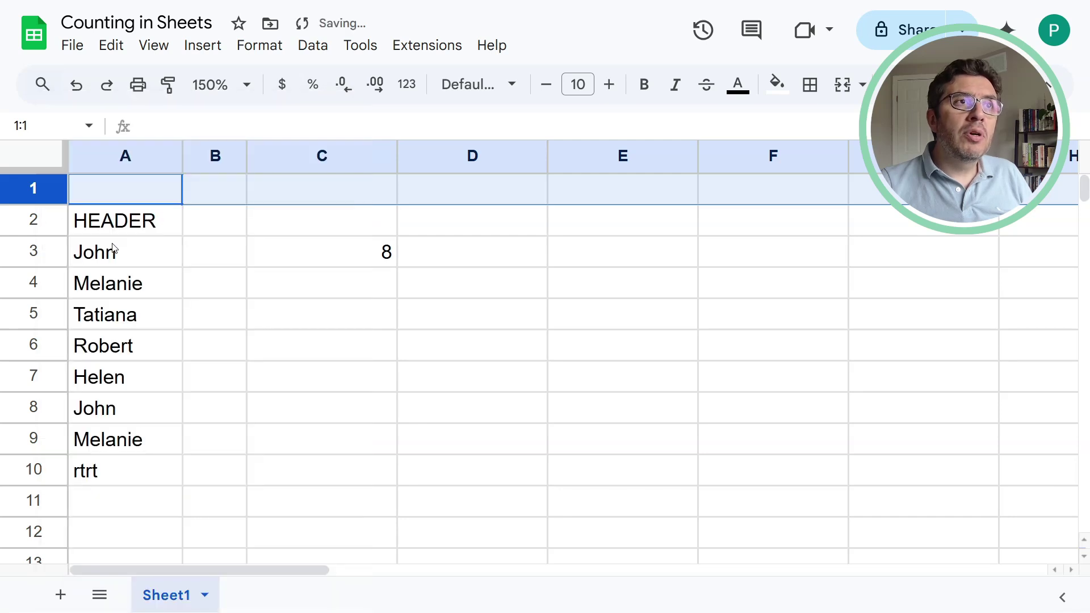
click(110, 188)
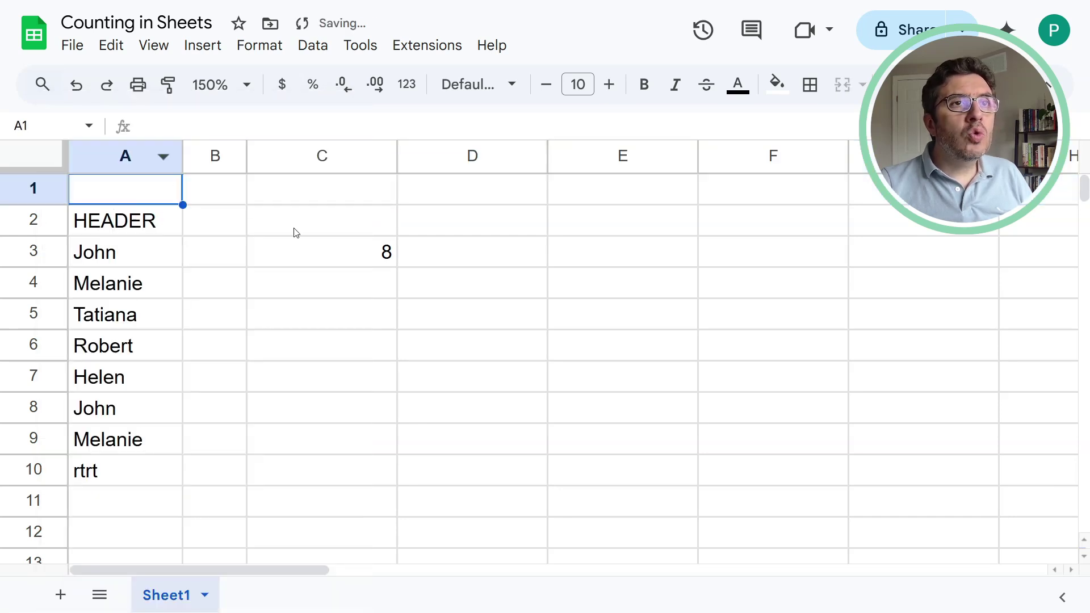
click(345, 239)
Enter the formula =counta(A2:A) in A1, above the HEADER cell
click(128, 186)
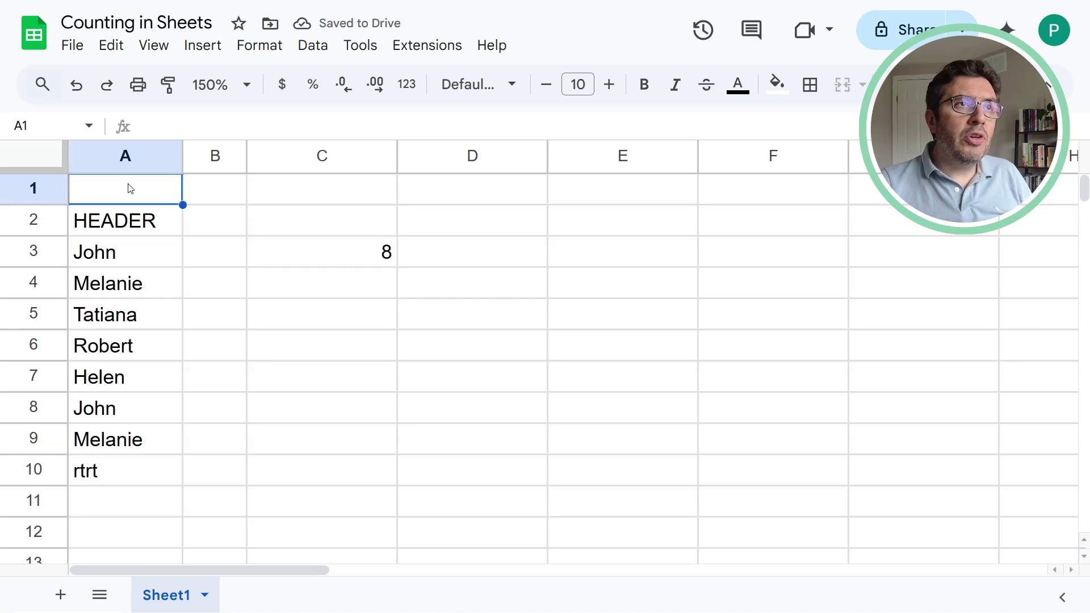
text(=counta()
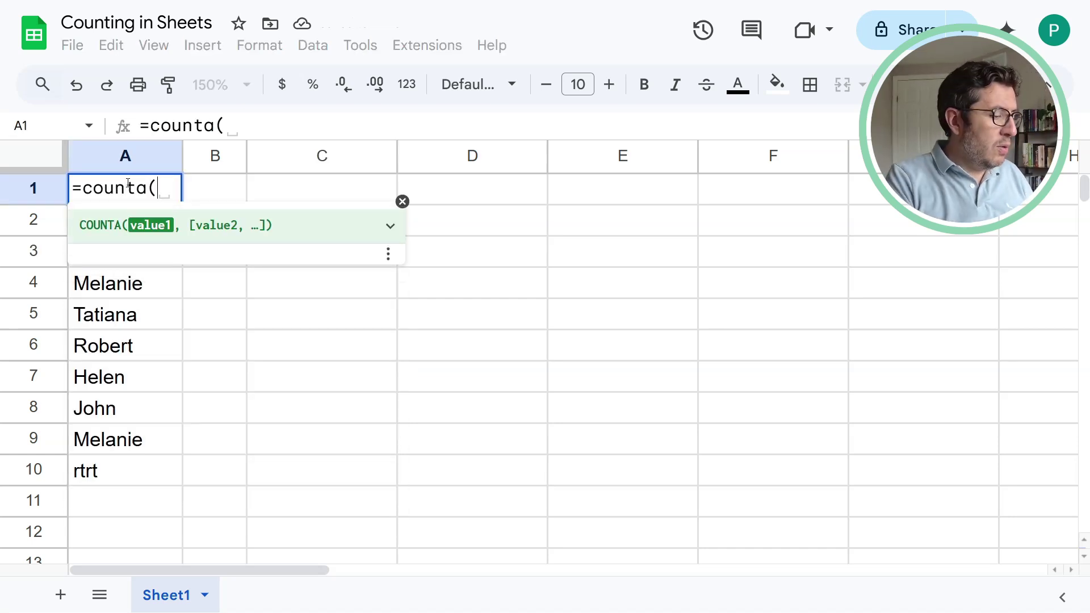
text(a2:a)
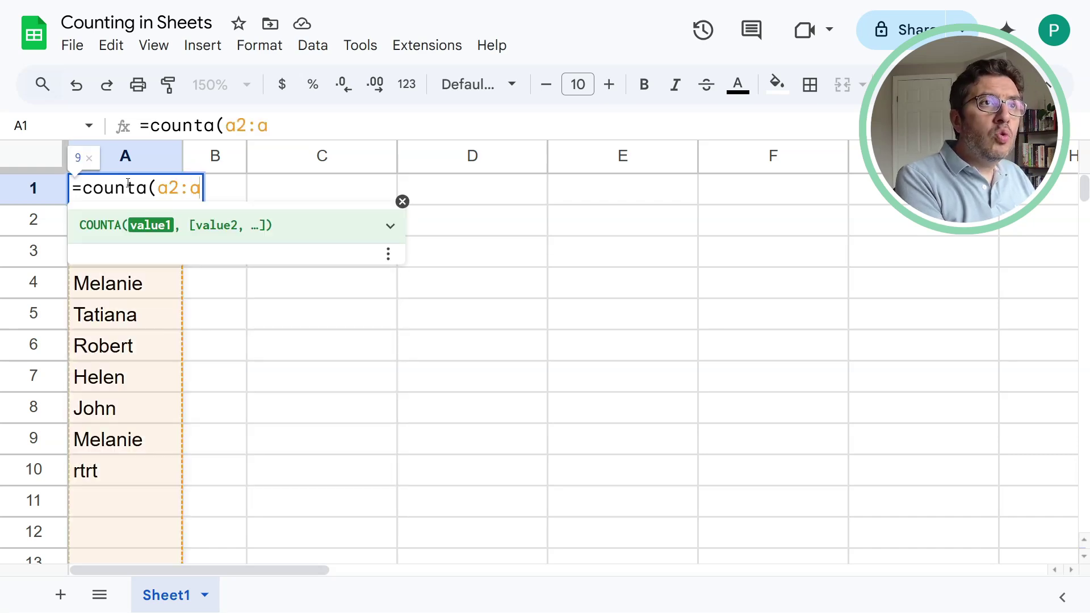
text())
key(Return)
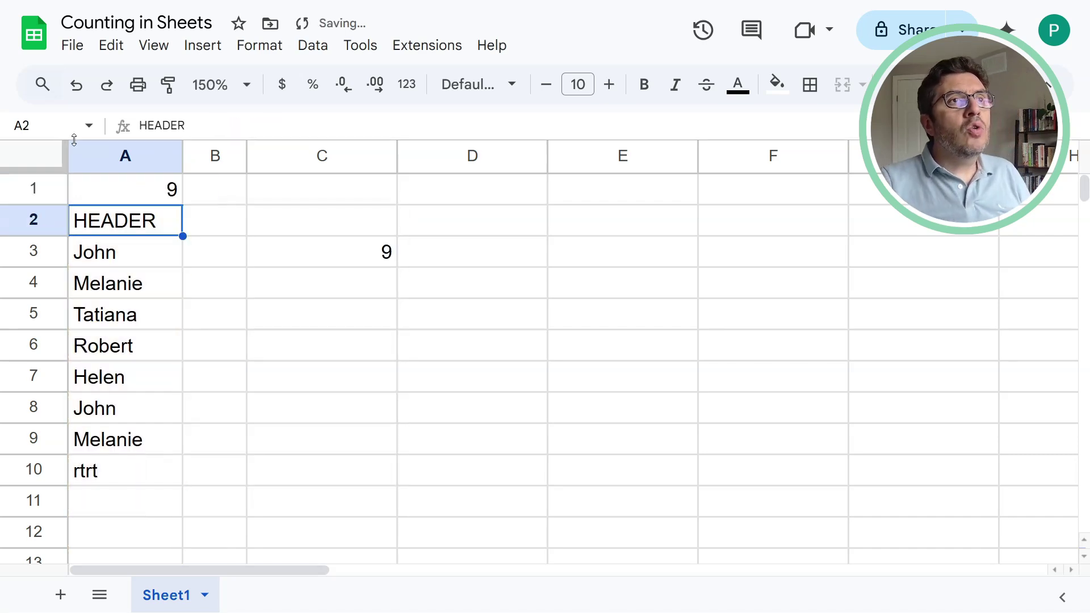
Inspect the counting formulas in A1 and C3, leaving both as they are
click(170, 196)
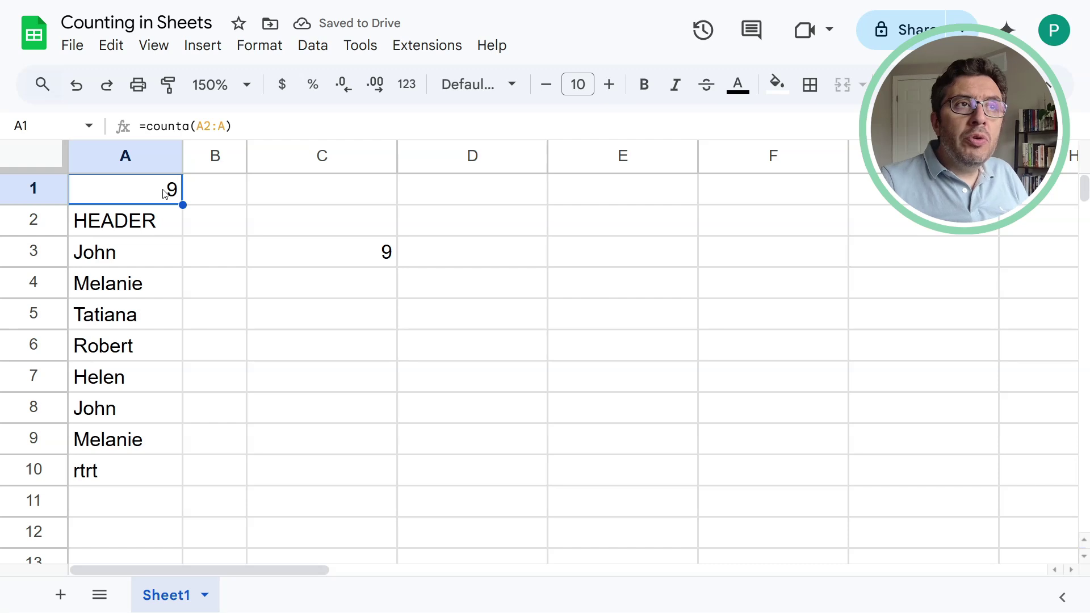
click(334, 249)
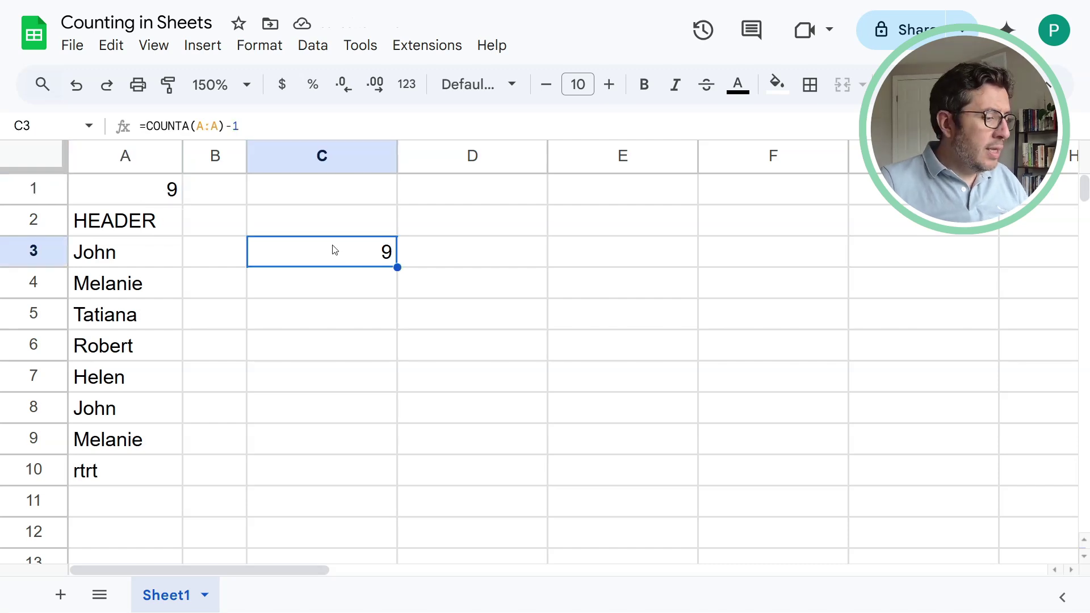
double_click(335, 250)
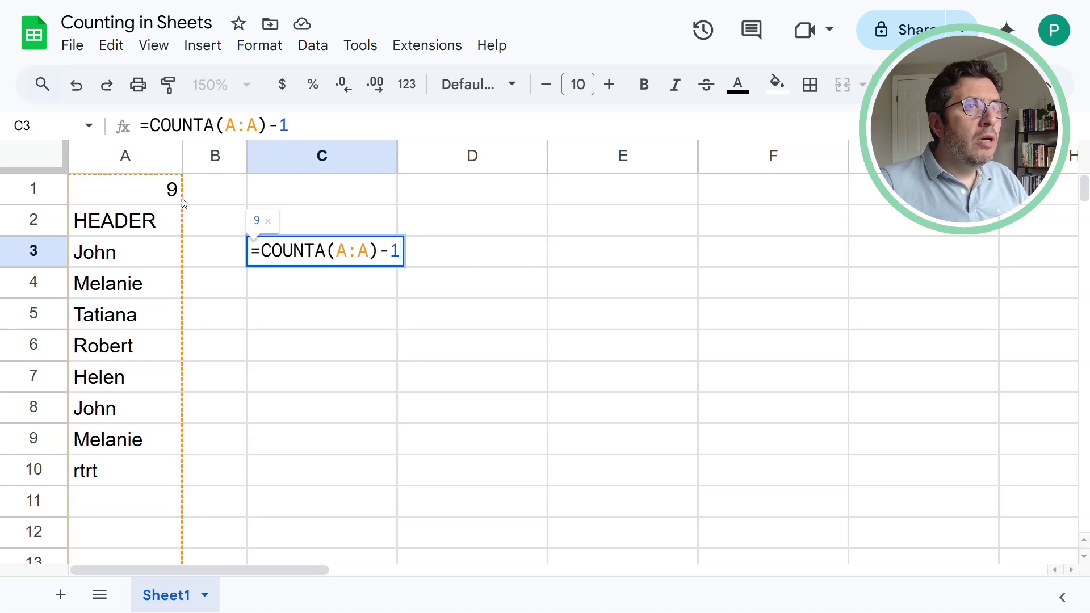
key(Escape)
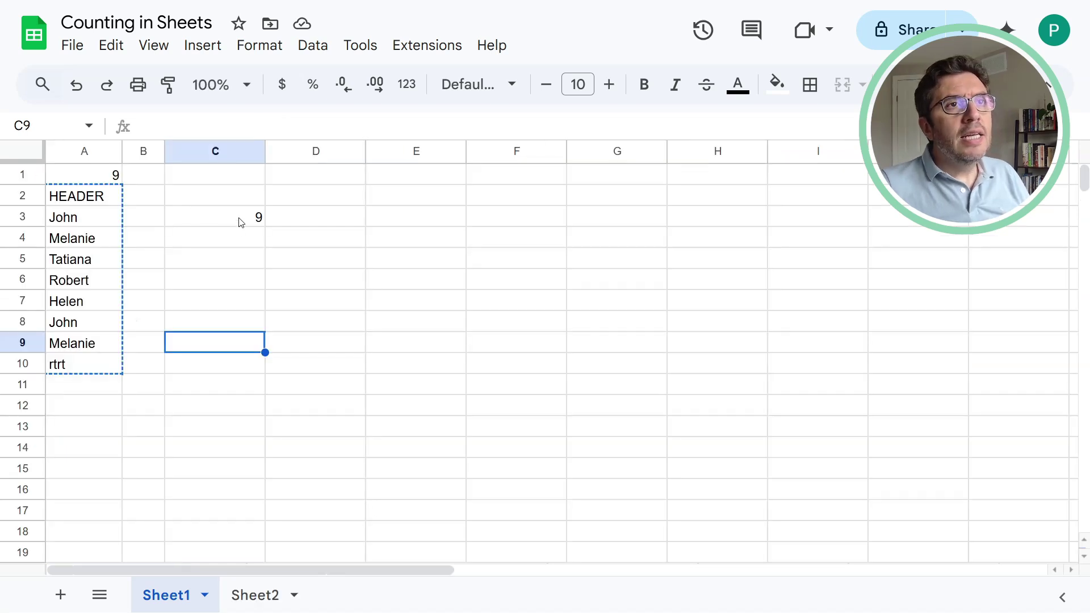
click(241, 222)
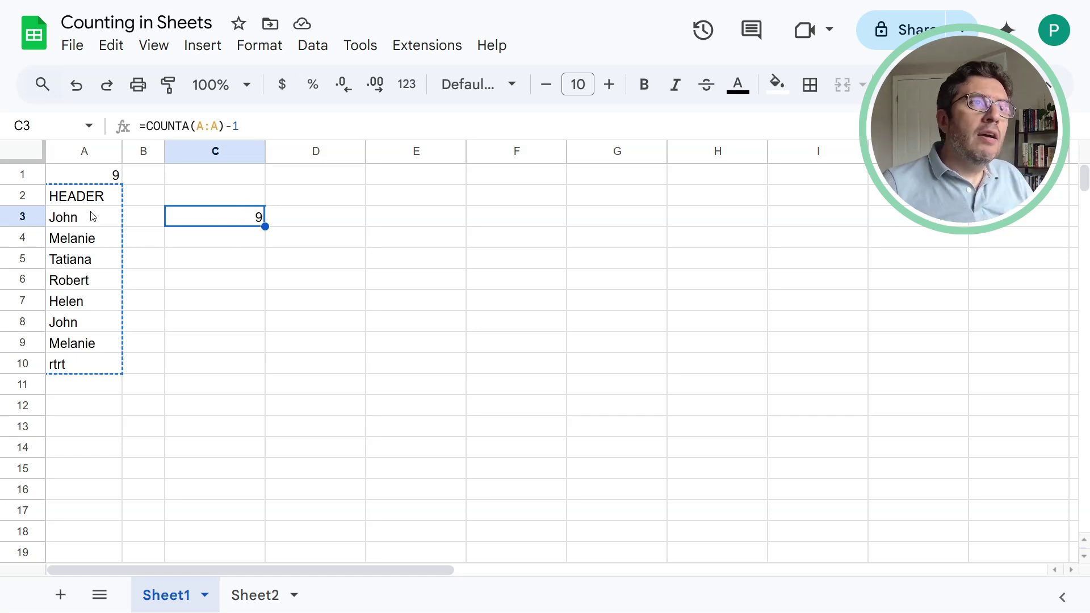
key(Escape)
Examine the entries in column A for repeated names and check the selection count for A3:A10
click(94, 238)
click(93, 260)
click(94, 279)
click(98, 301)
click(99, 322)
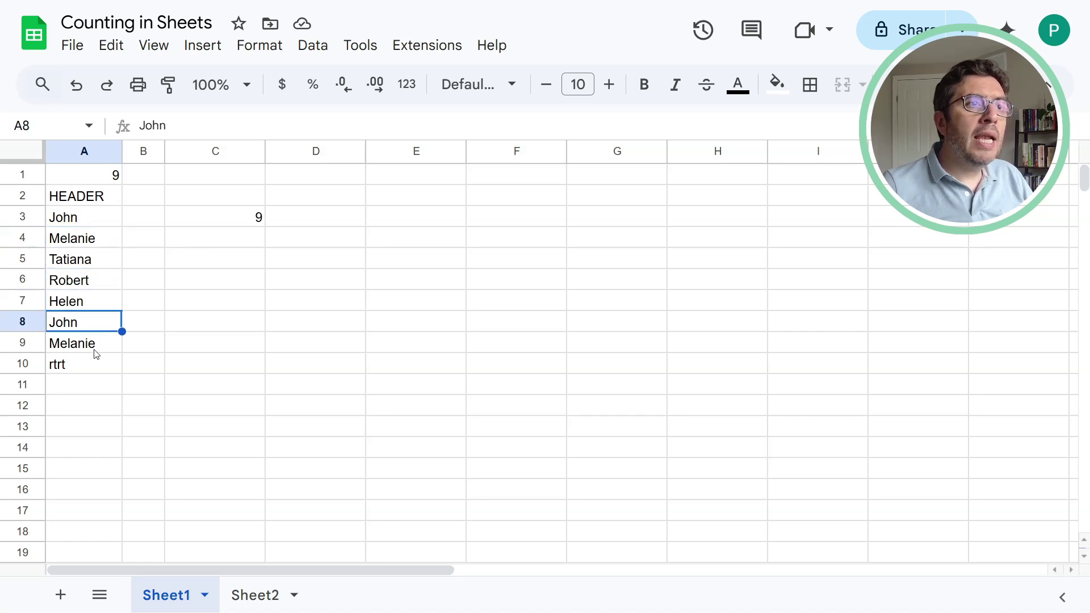
click(95, 347)
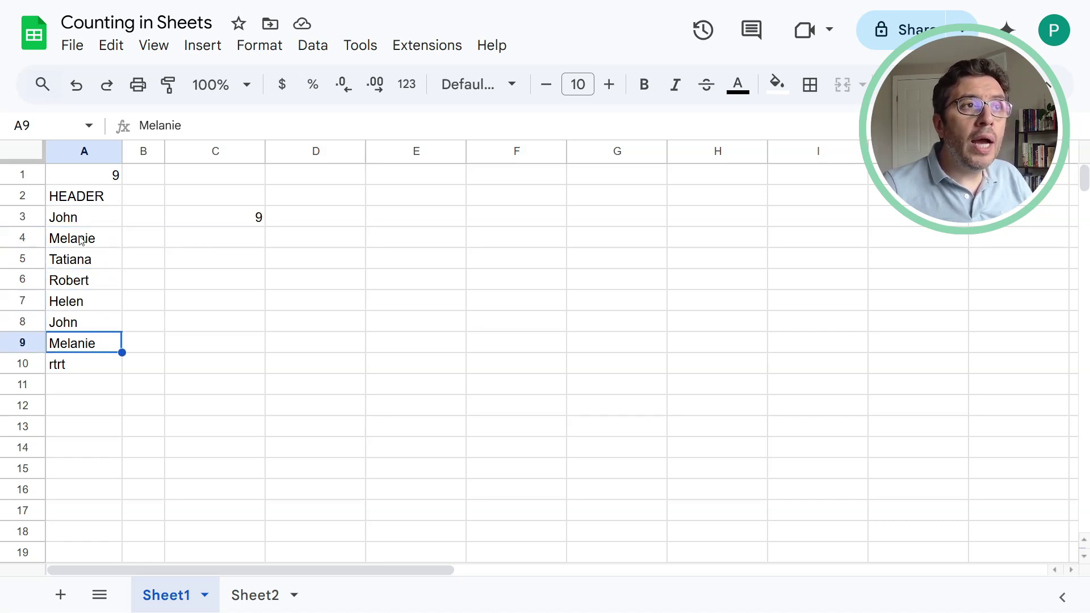
click(106, 218)
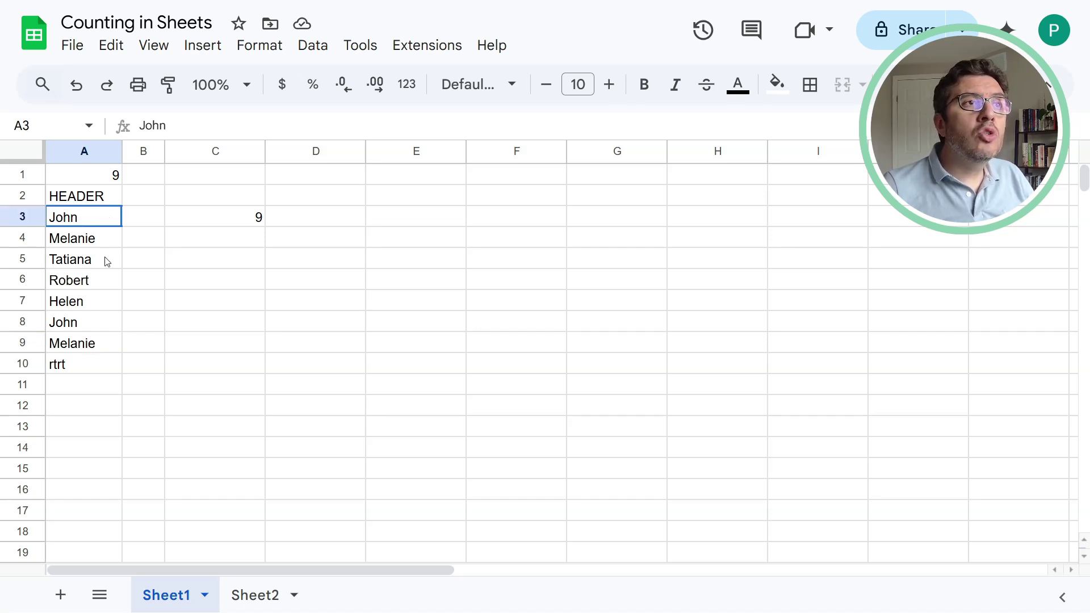
drag(106, 261, 101, 310)
drag(71, 220, 80, 364)
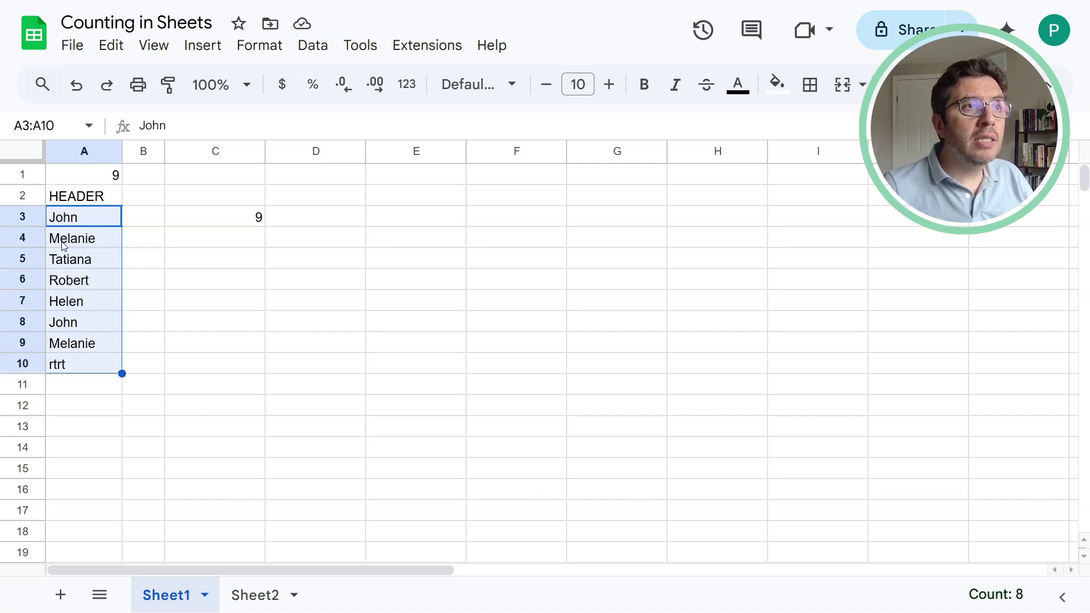
click(66, 223)
click(70, 323)
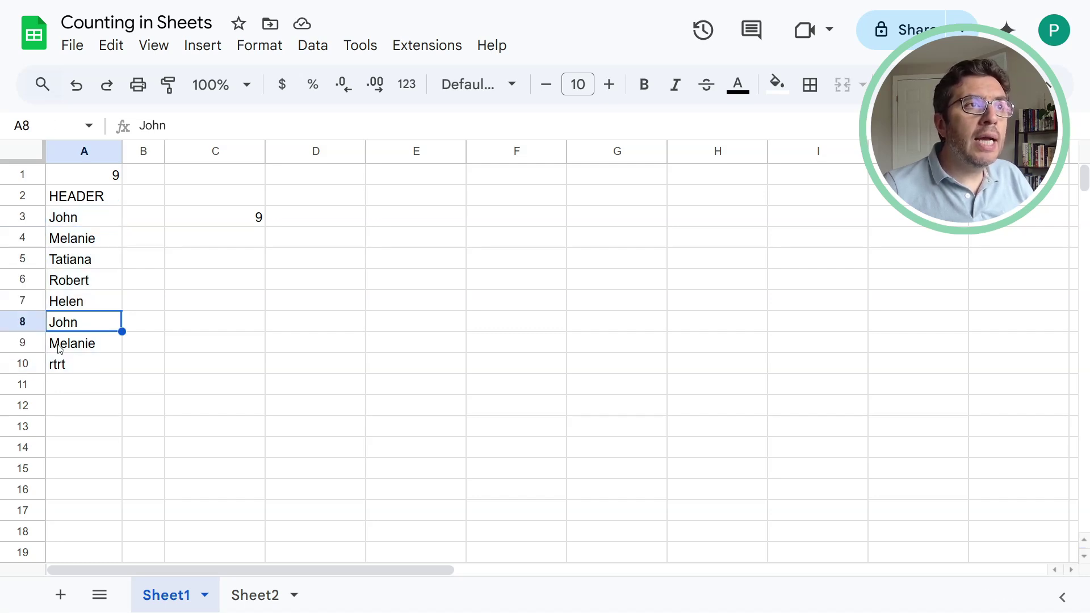
click(71, 245)
click(79, 352)
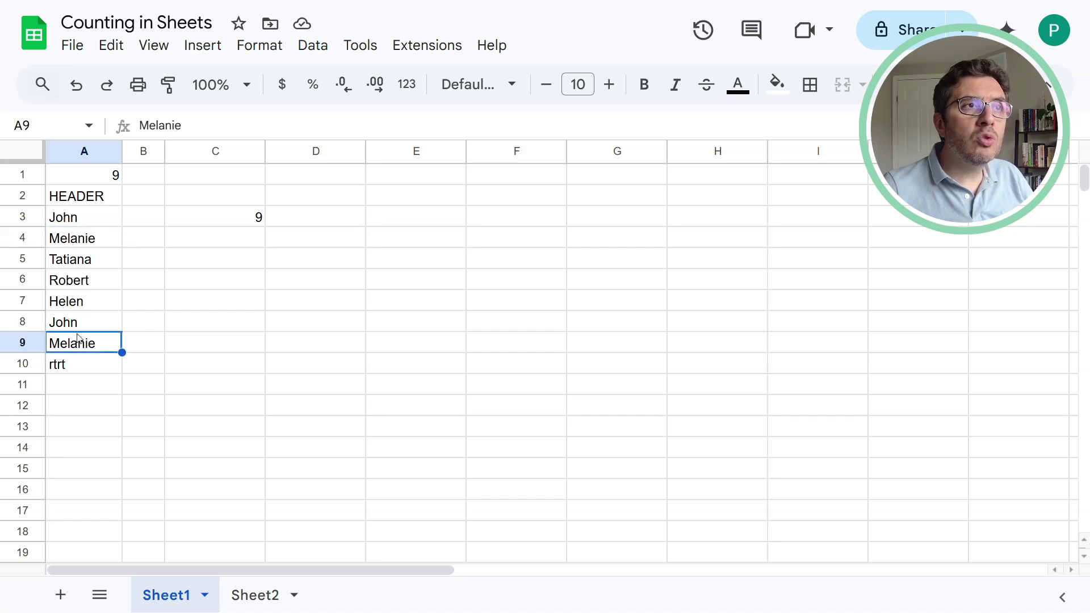
drag(80, 222, 80, 364)
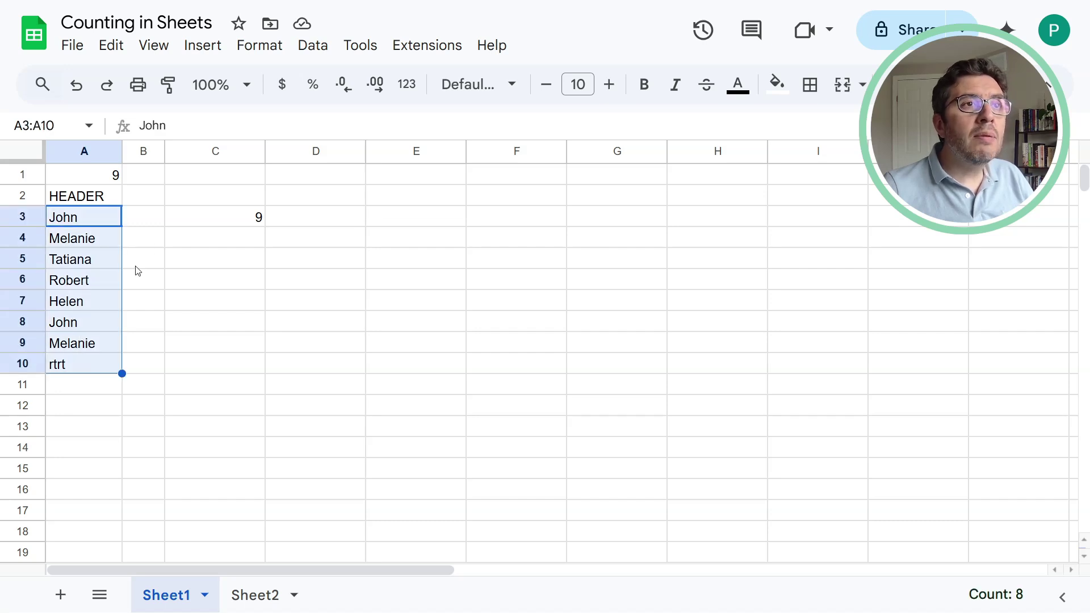
Enter =COUNTUNIQUE(A:A)-2 in C4 to count distinct names without the two top rows
click(213, 238)
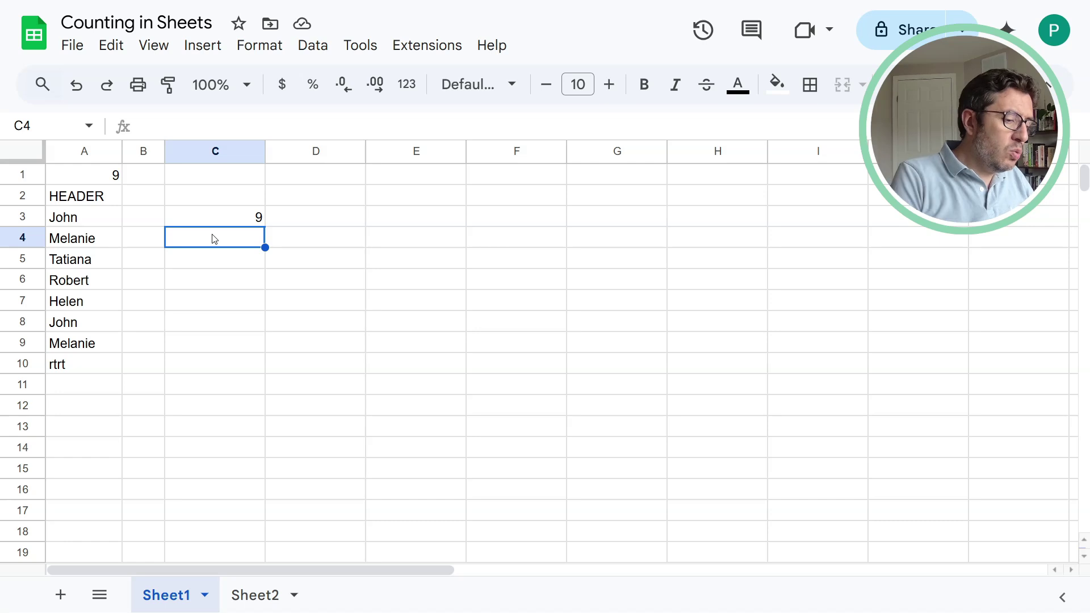
text(=countu)
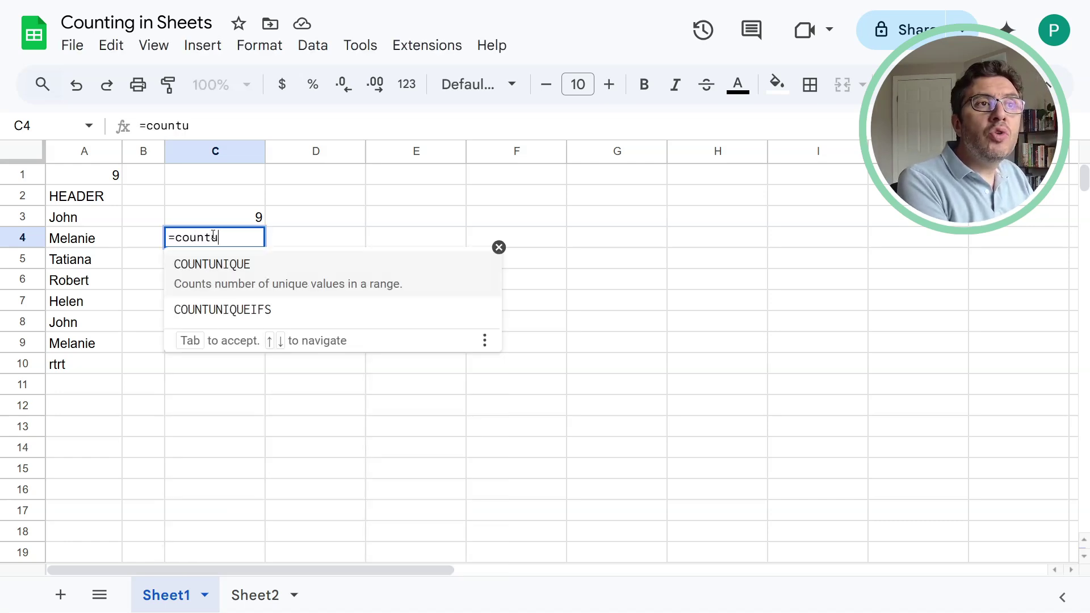
click(240, 270)
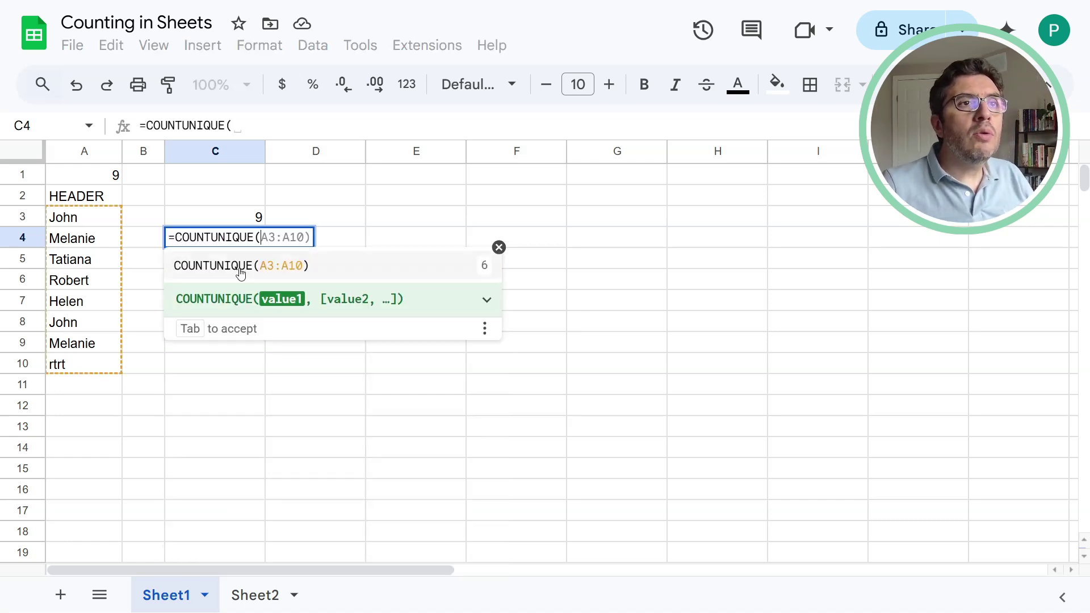
click(88, 156)
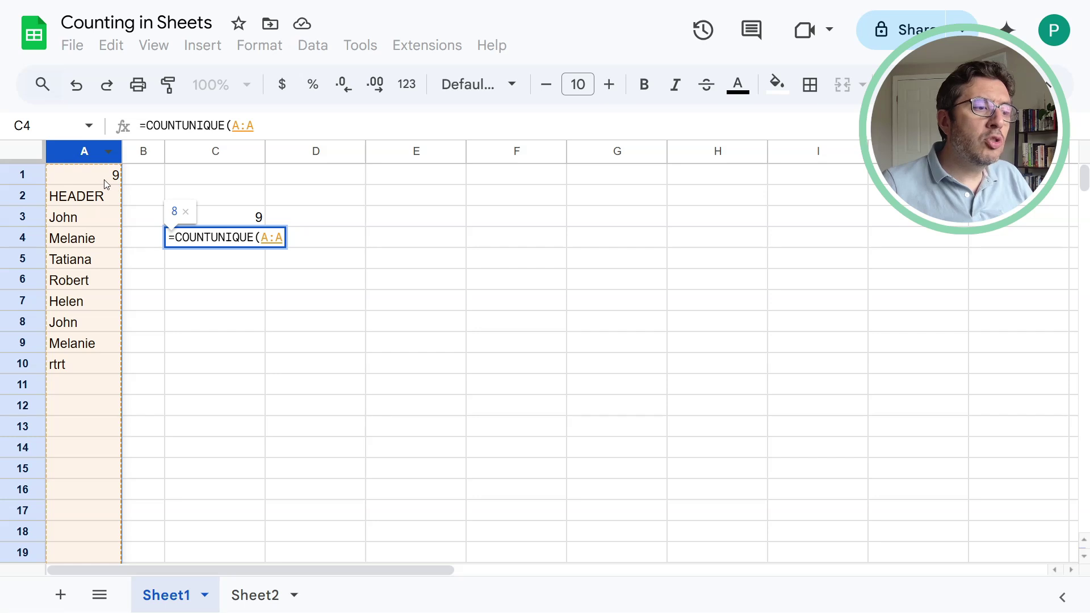
text()-2)
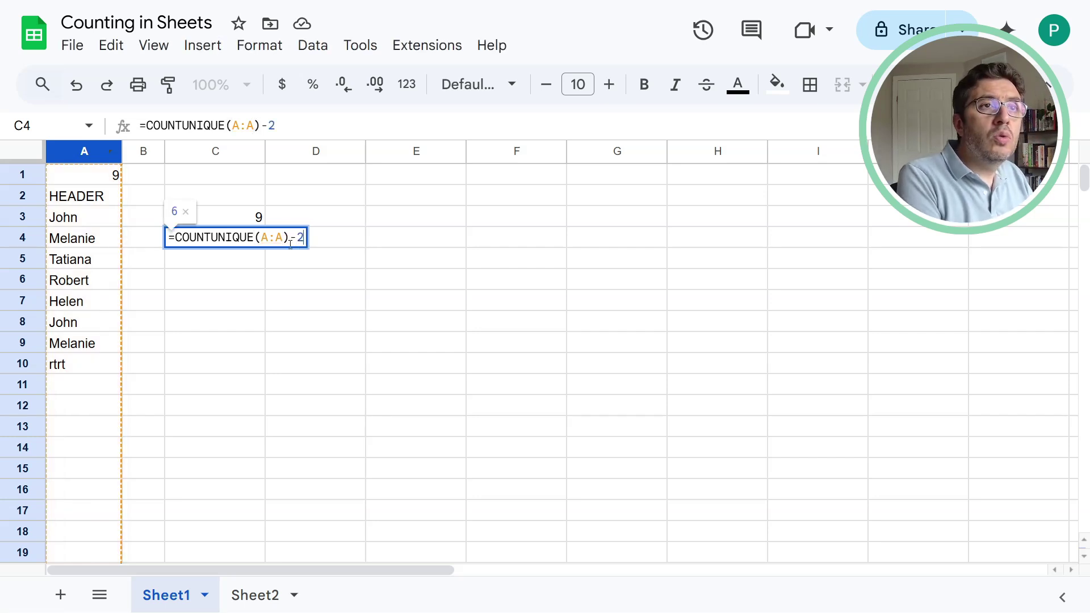
key(Return)
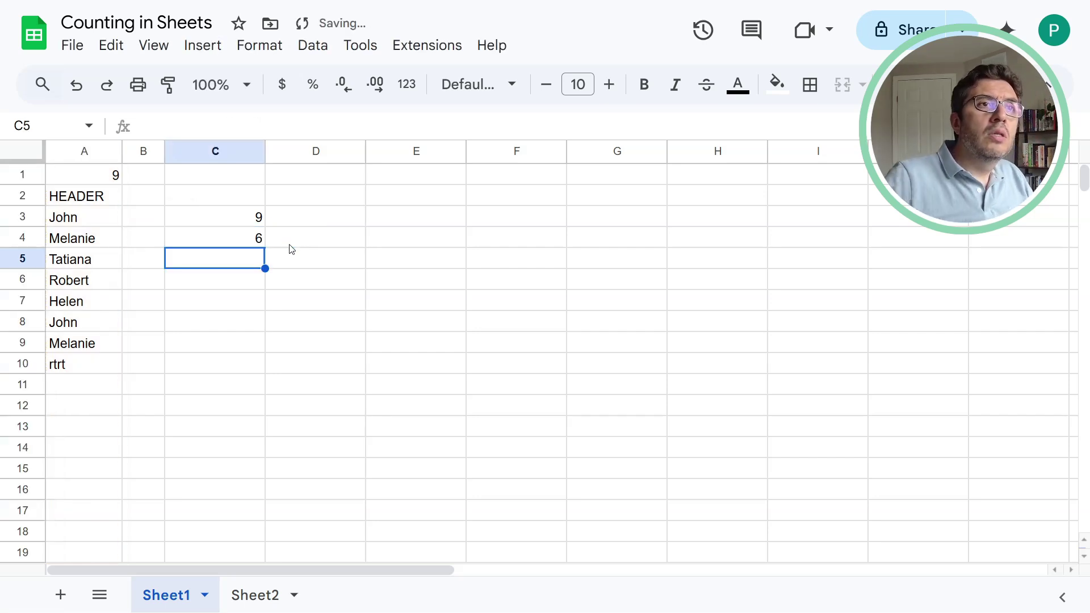
click(235, 245)
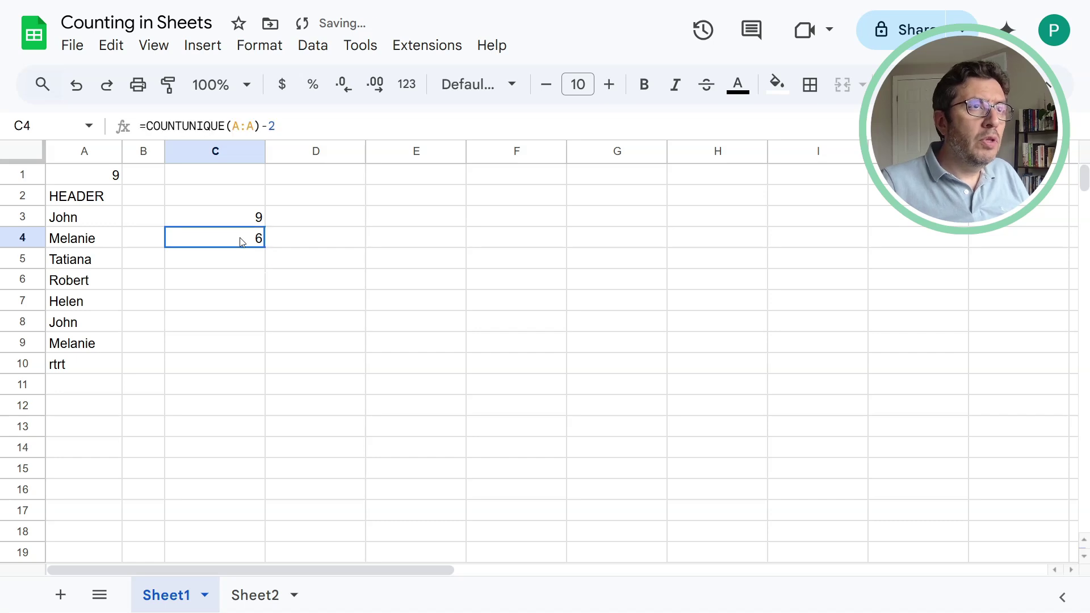
Check the unique count in C4 by selecting A3:A7 together with A10, and also select A2:A10
click(112, 222)
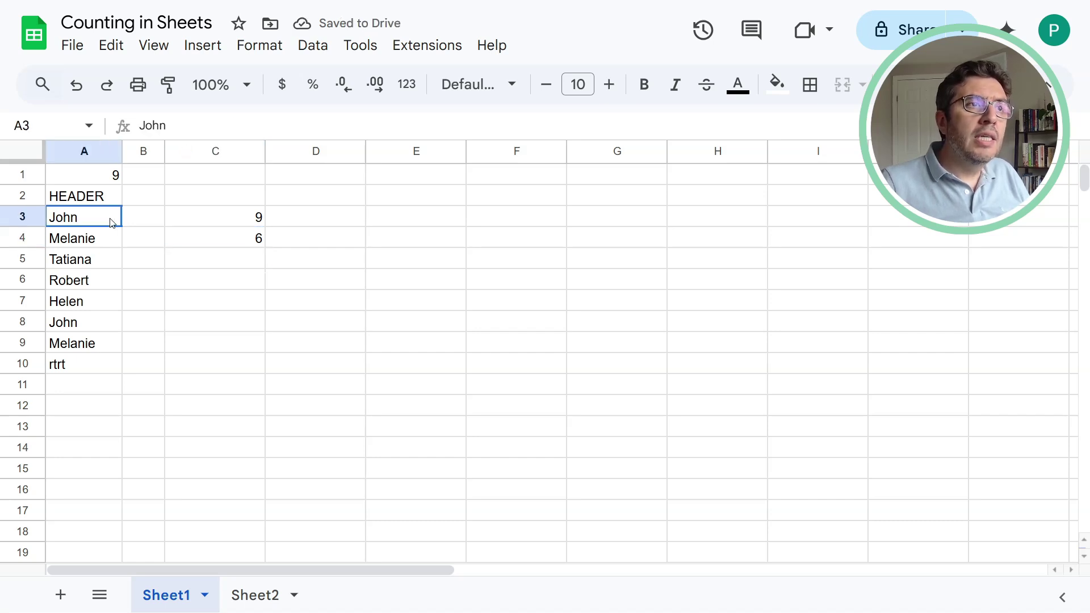
shift+click(97, 244)
drag(97, 268, 90, 304)
ctrl+click(65, 369)
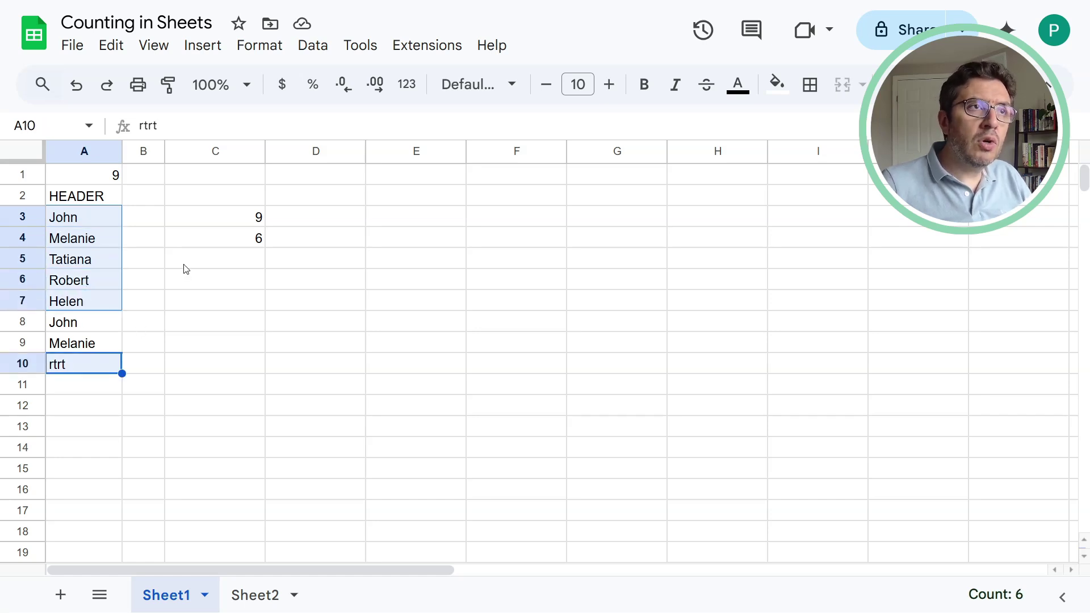
click(233, 239)
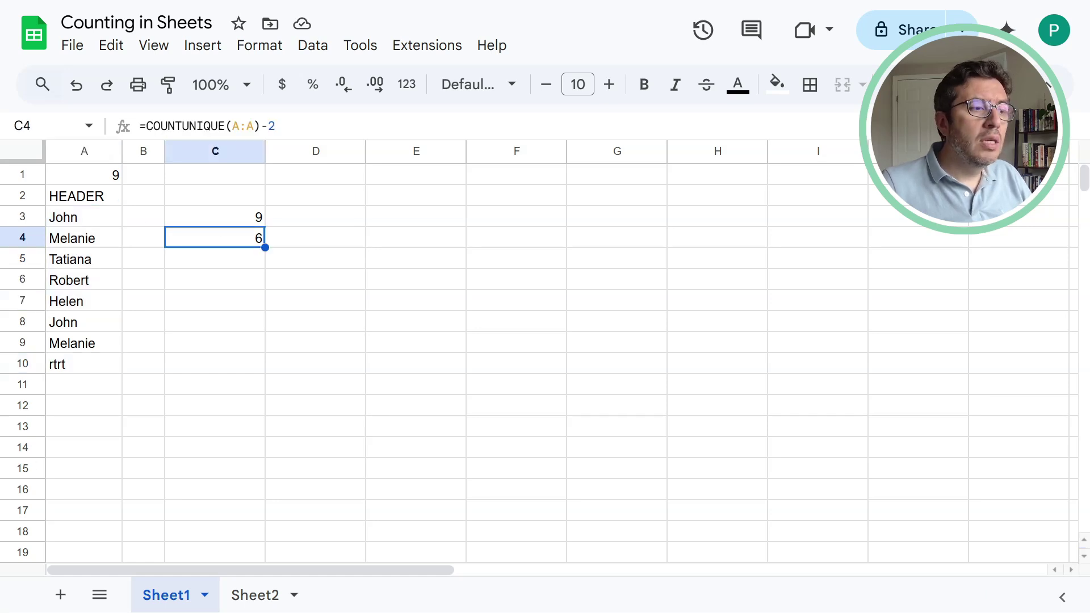
click(216, 205)
drag(98, 204, 90, 370)
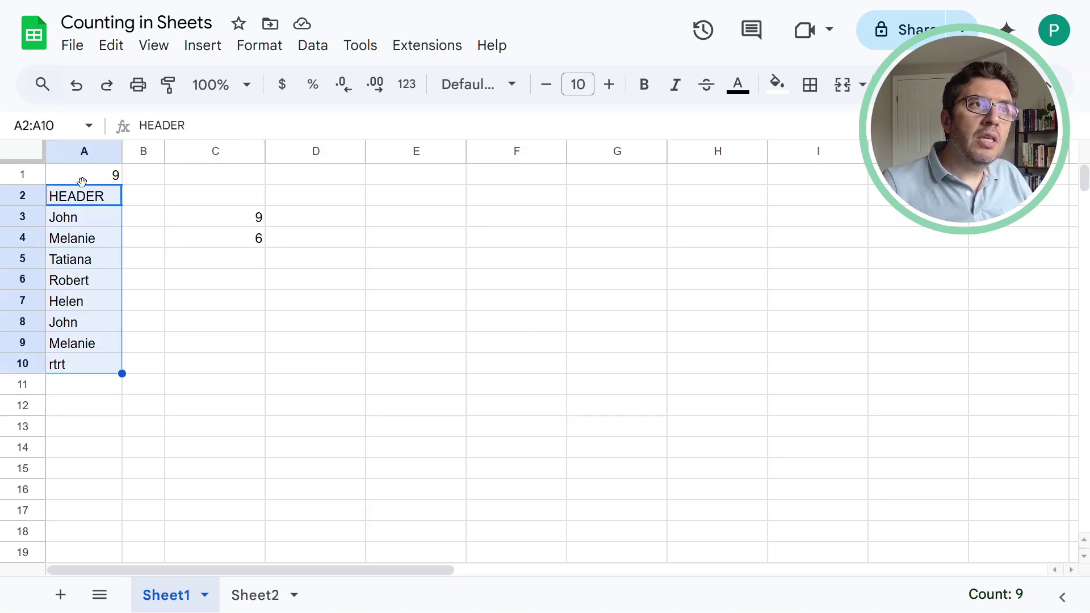
Delete row 1 above the HEADER row
click(22, 173)
right_click(21, 174)
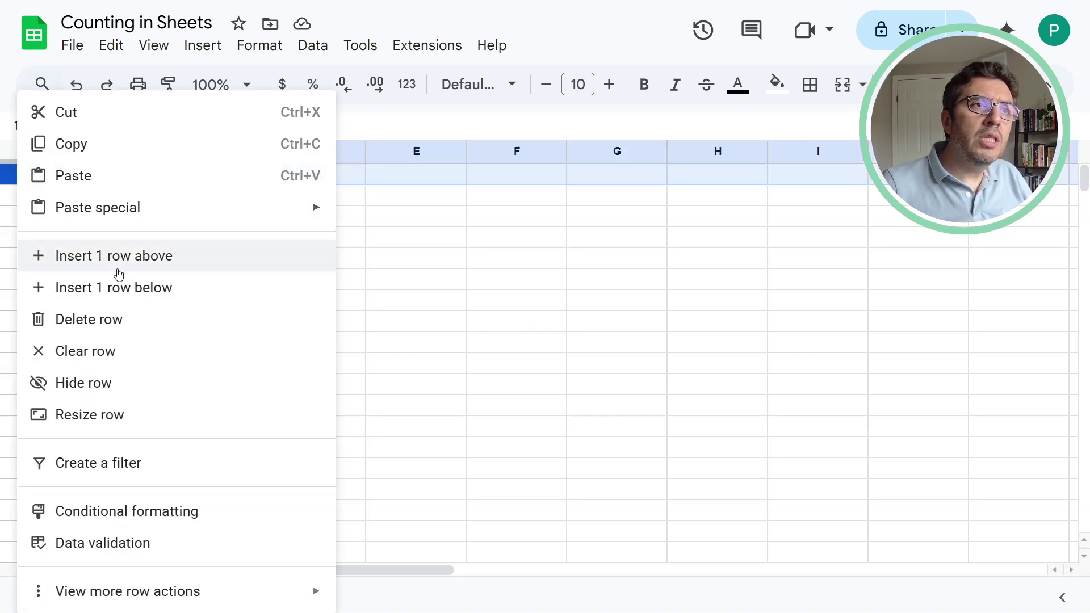
click(130, 333)
Change the COUNTUNIQUE formula in C3 to subtract 1, making it =COUNTUNIQUE(A:A)-1
click(240, 220)
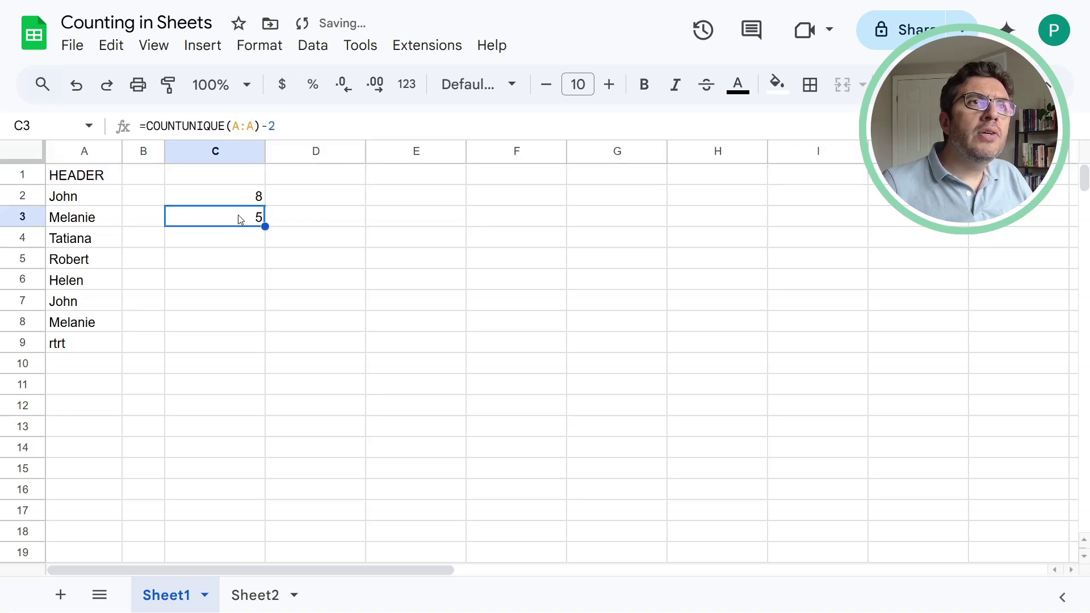
double_click(271, 125)
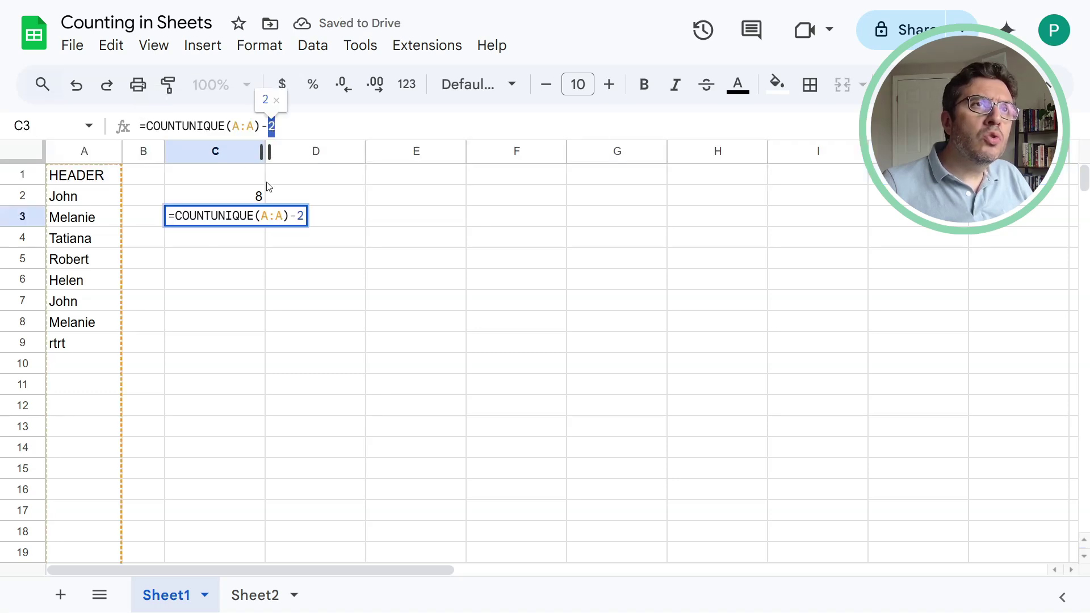
text(1)
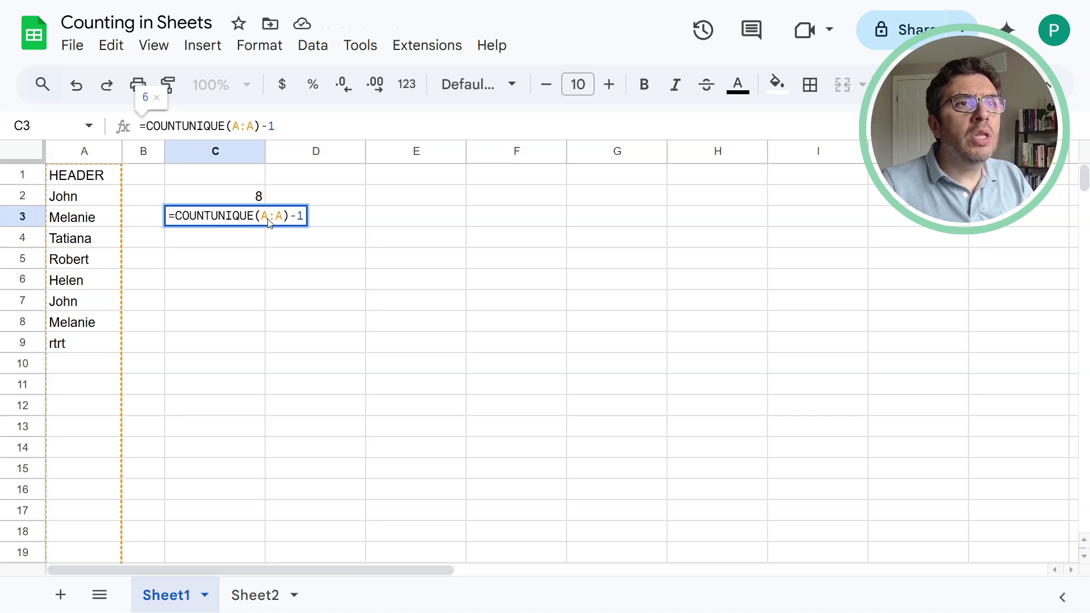
key(Return)
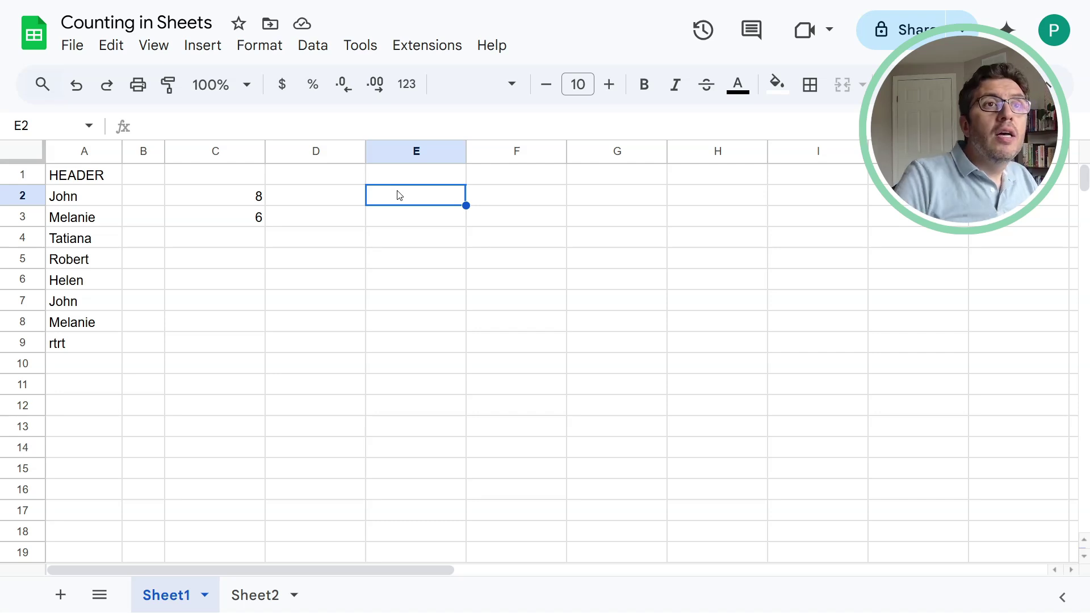
Enter a COUNTIF formula in E2 over A:A, with the name from A2 as quoted text for the criterion
click(91, 199)
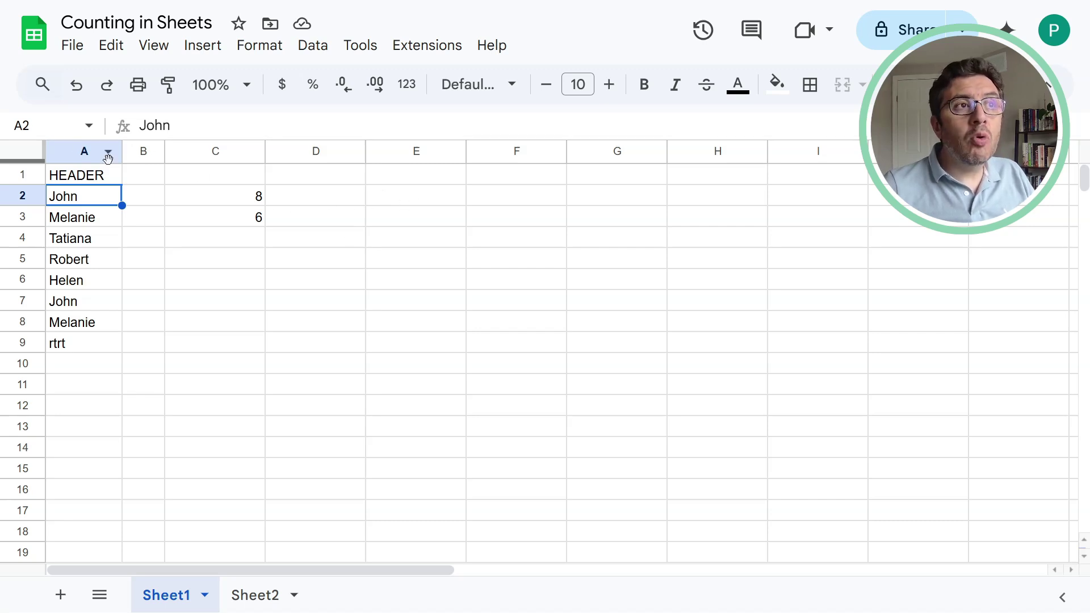
click(421, 202)
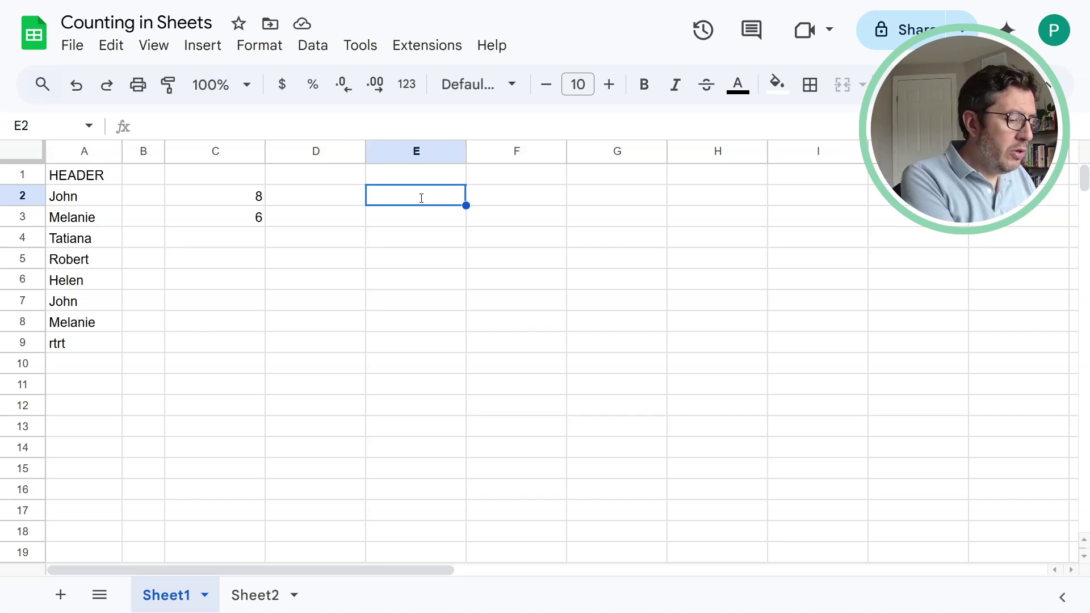
text(=)
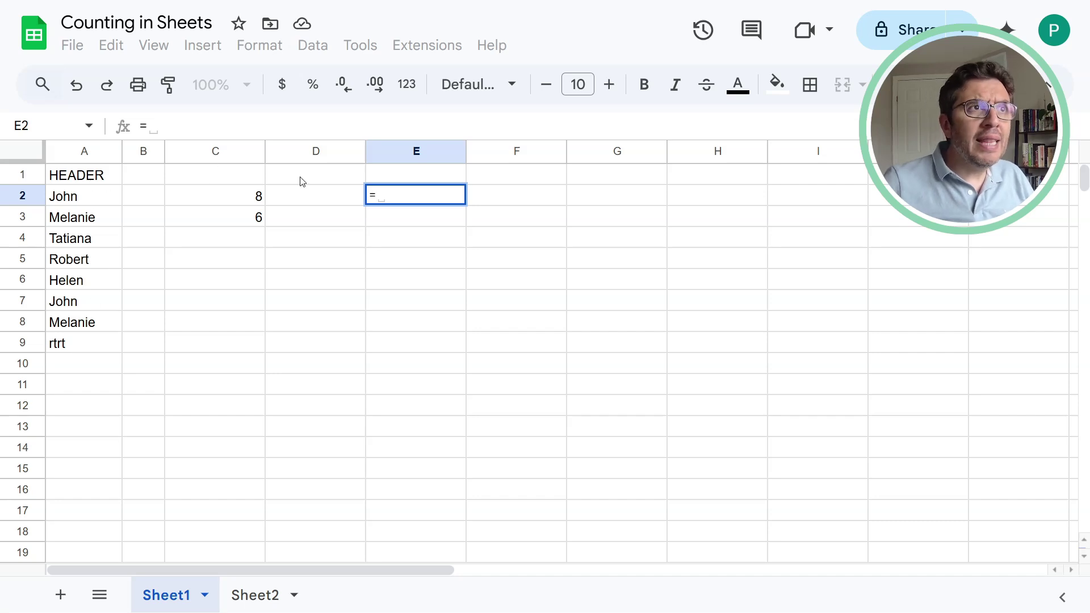
text(COUNTIF()
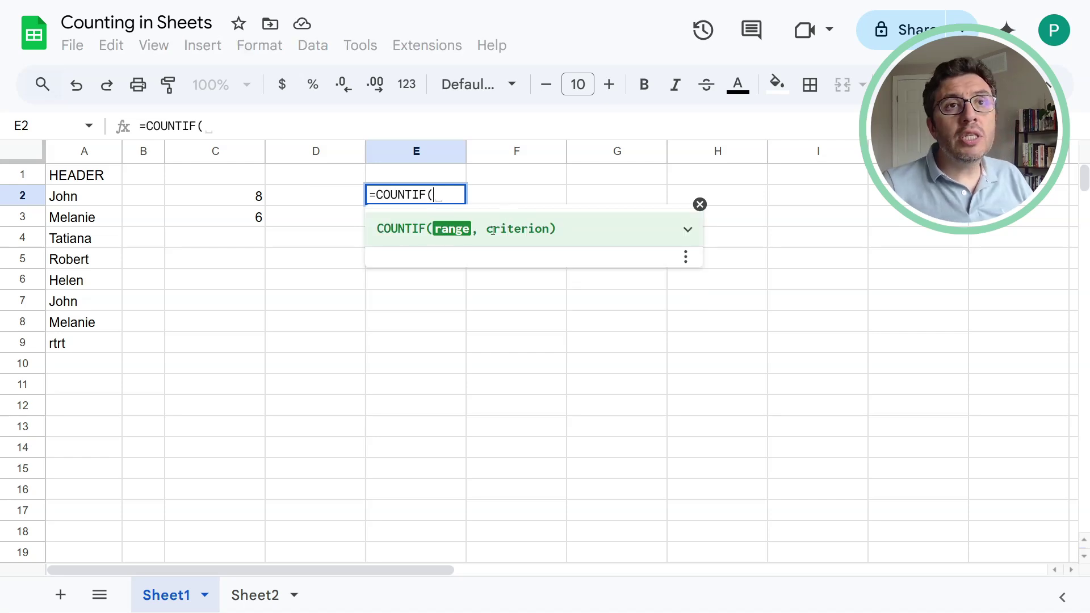
click(82, 152)
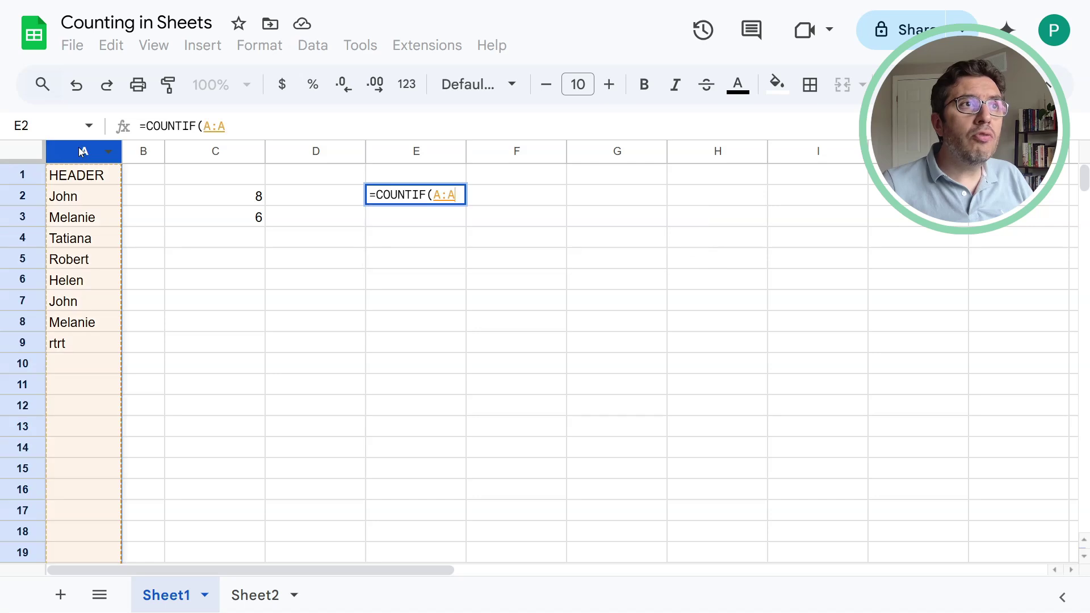
text(;)
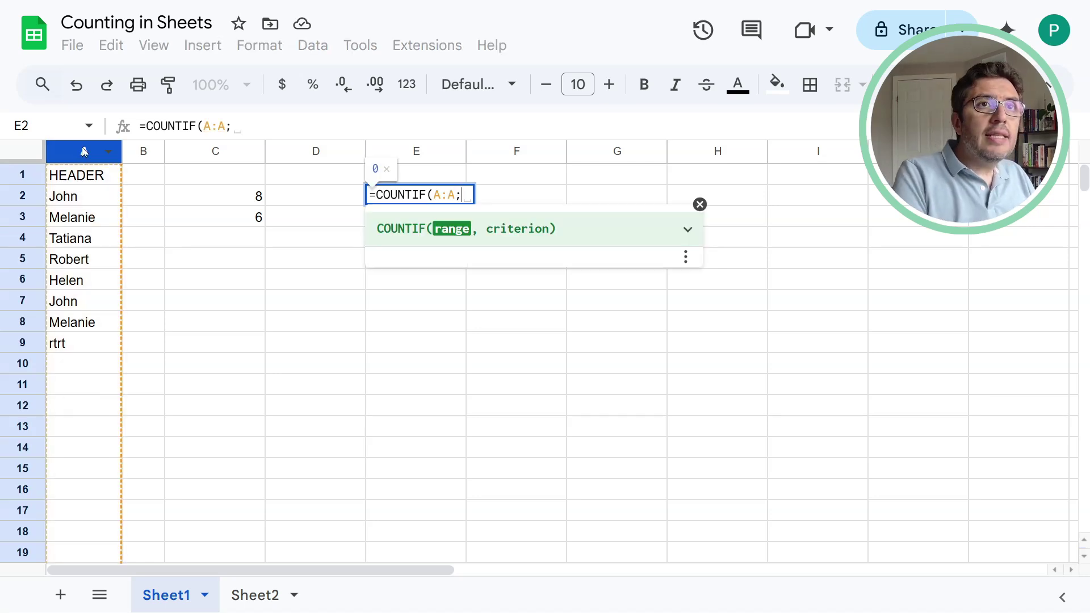
text(")
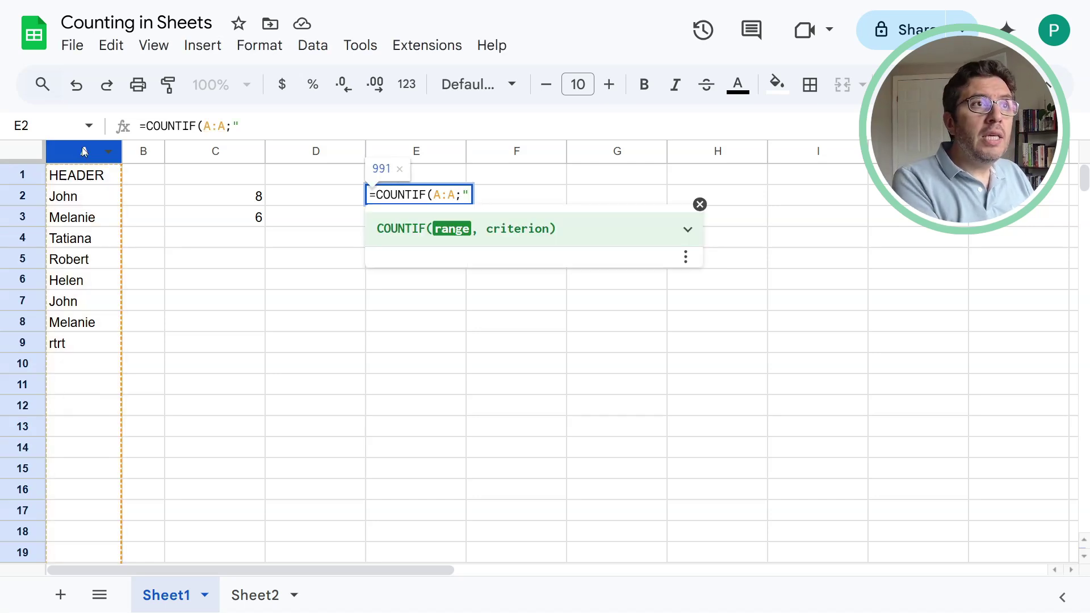
text("jO)
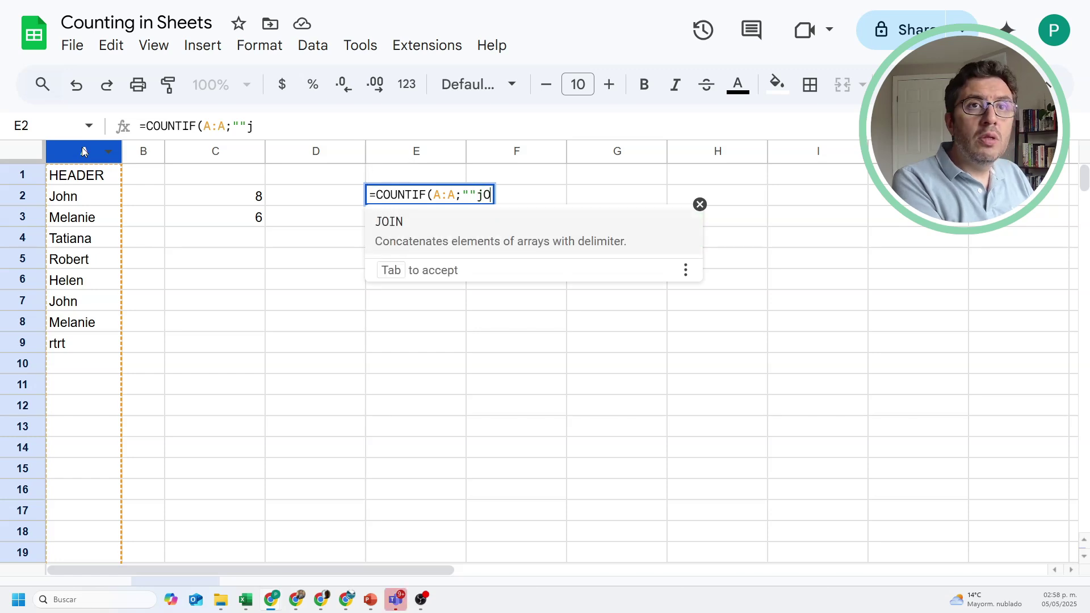
key(BackSpace)
key(BackSpace)
text(John")
key(Left)
key(Left)
key(Left)
key(Left)
key(BackSpace)
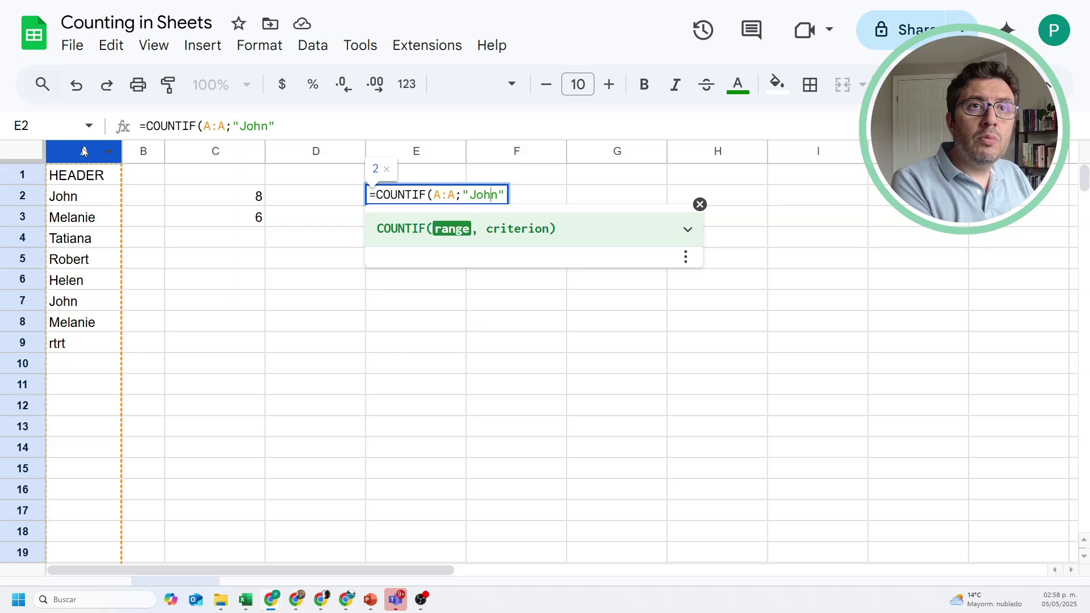
text())
key(Return)
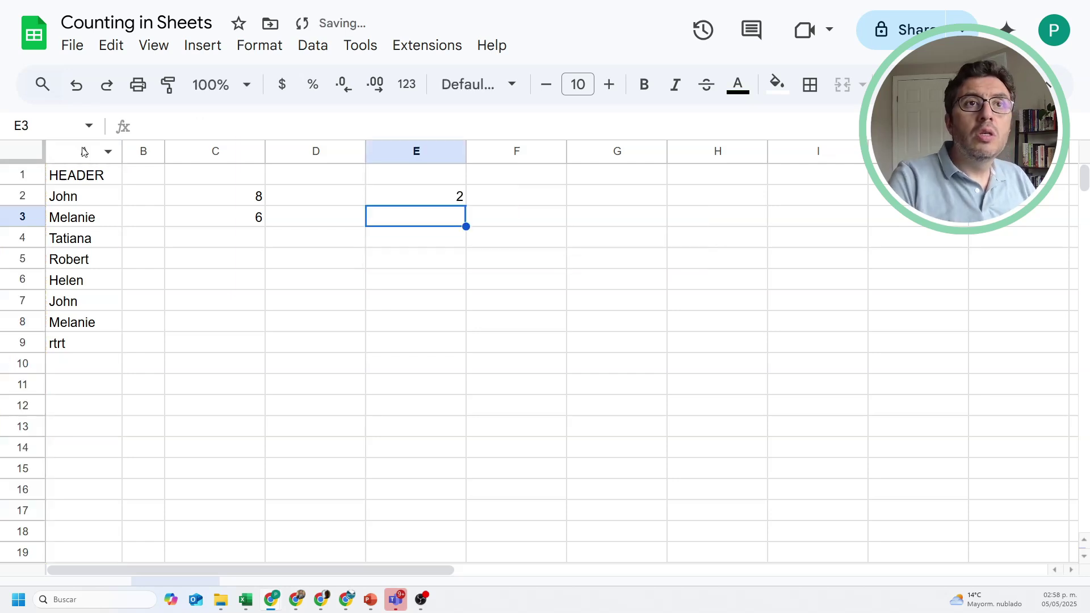
Enter the same name as in A2 into D2, beside the COUNTIF formula
click(427, 202)
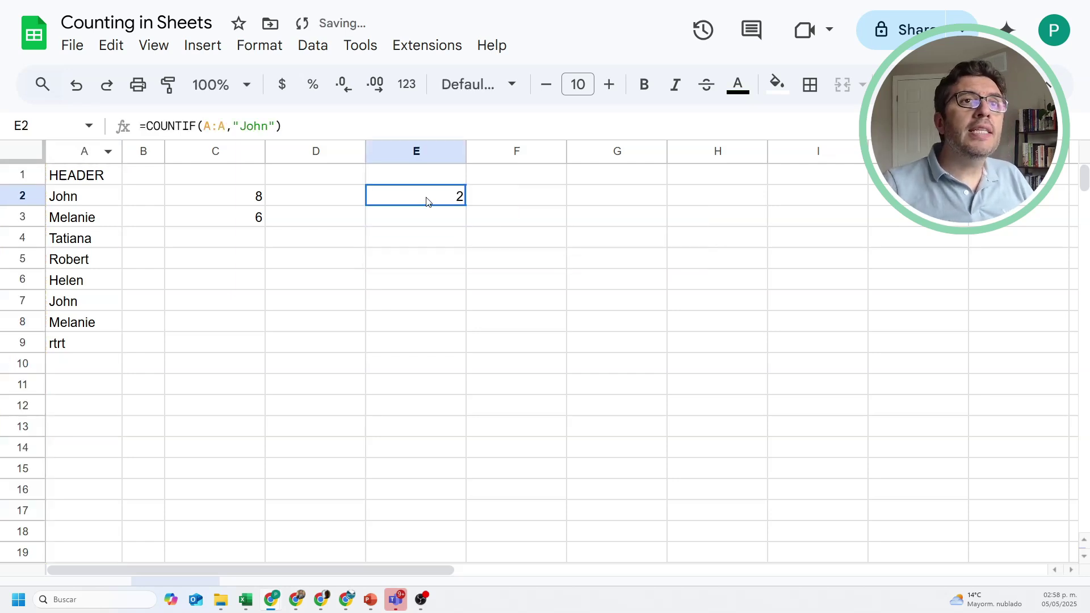
click(364, 197)
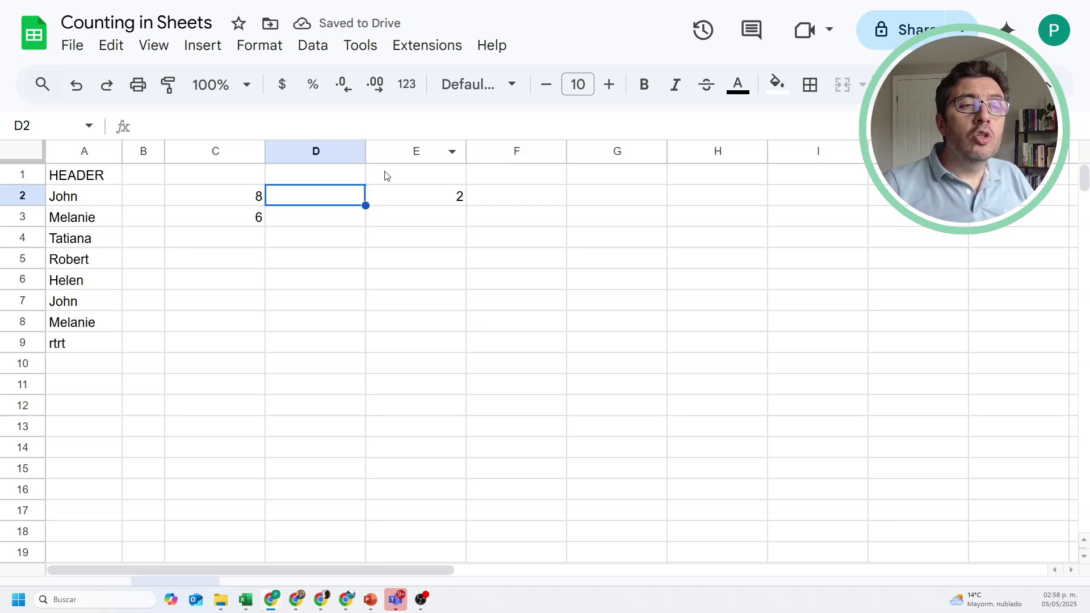
text(John)
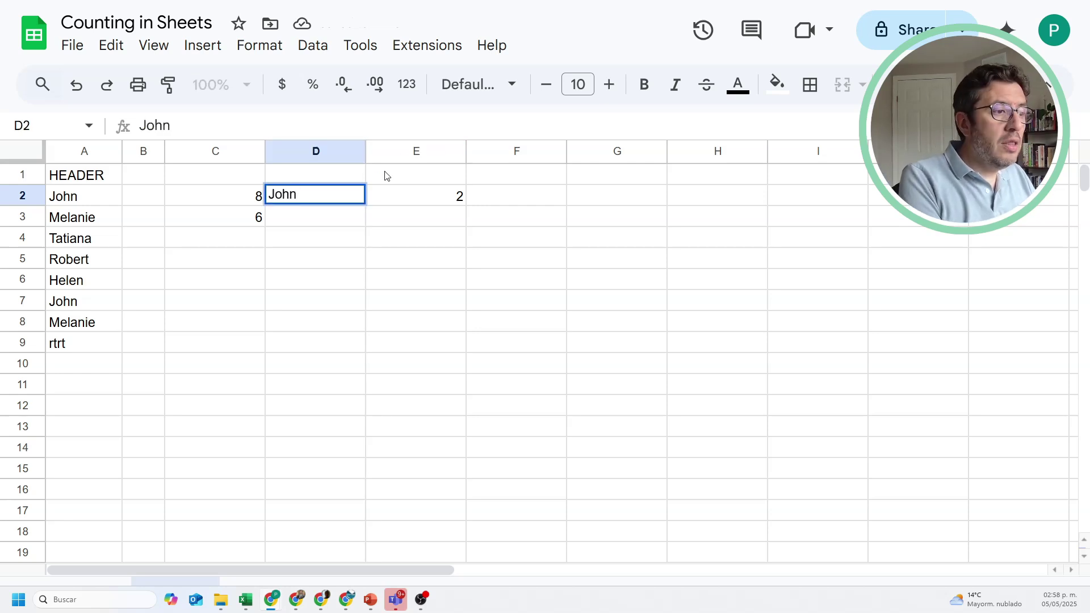
key(Return)
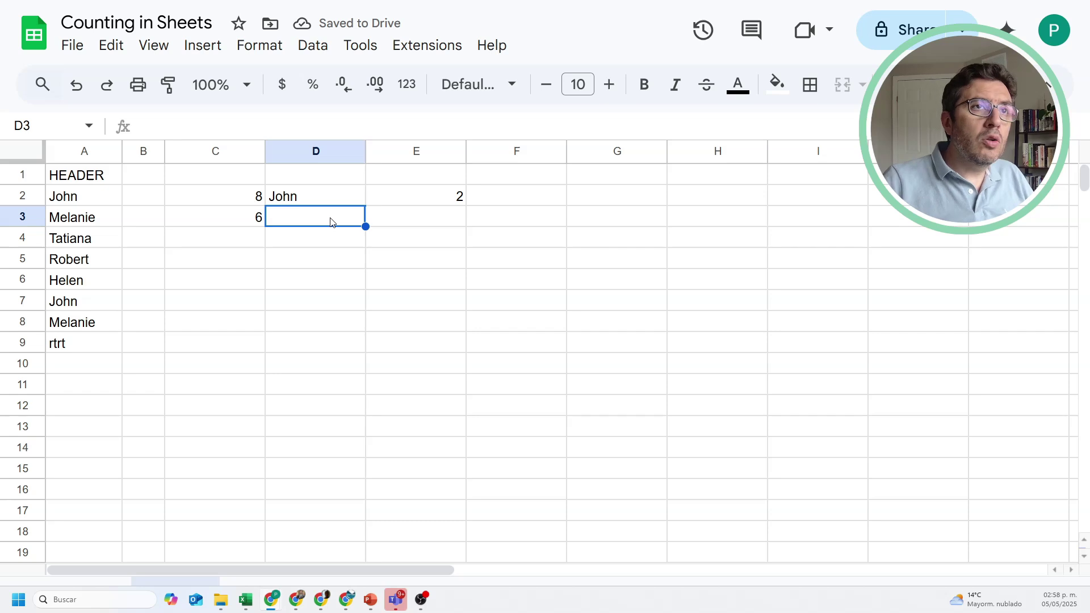
Replace the quoted name in E2's COUNTIF formula with a reference to cell D2
click(398, 195)
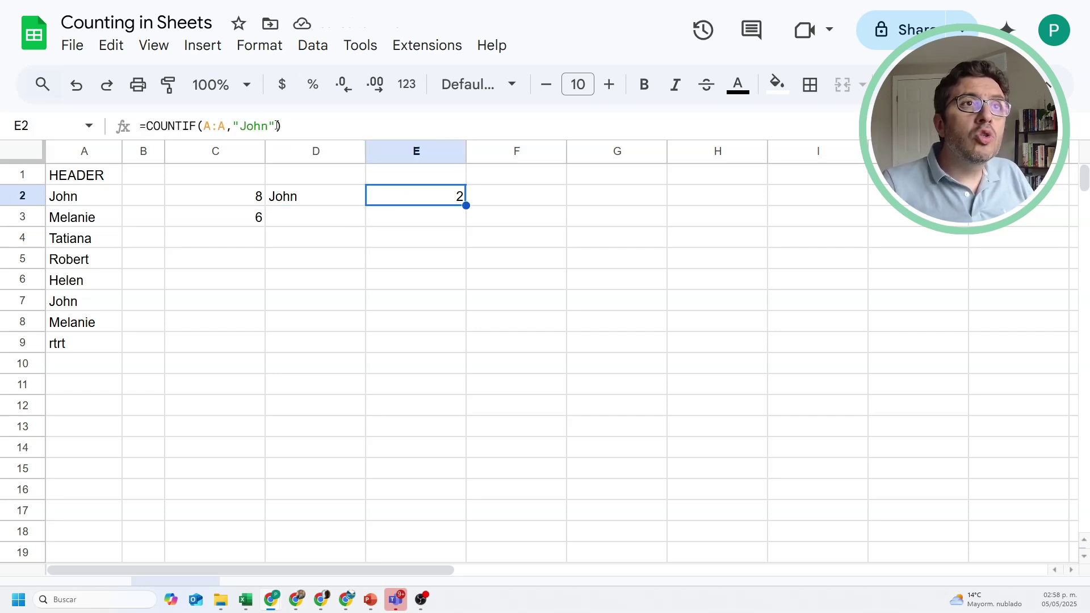
drag(277, 126, 233, 126)
key(BackSpace)
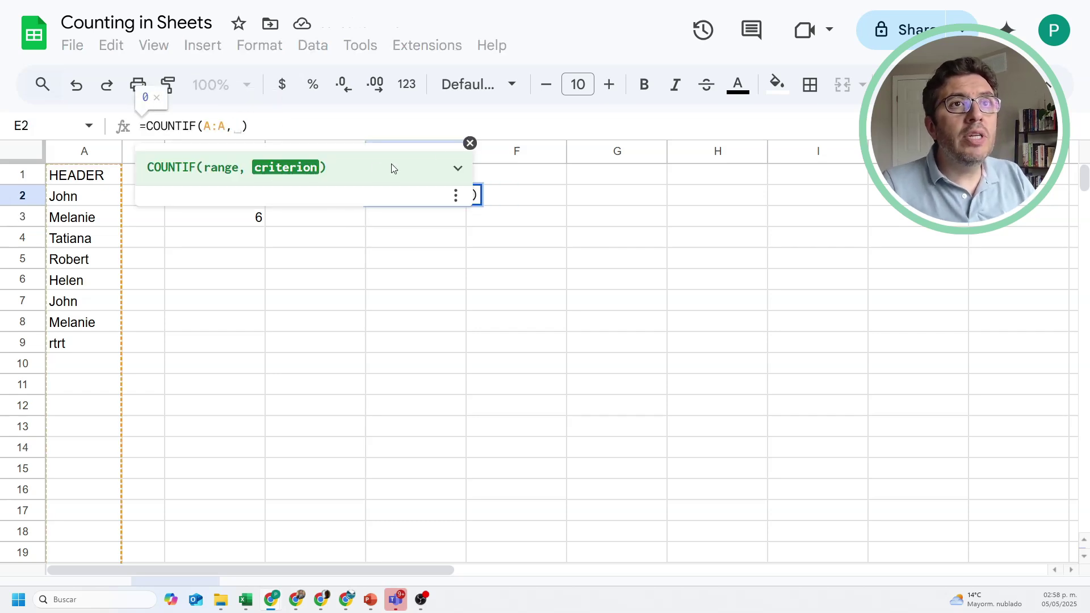
click(470, 143)
click(336, 197)
key(Return)
Test the COUNTIF formula by changing D2 to the name listed in A3
click(336, 200)
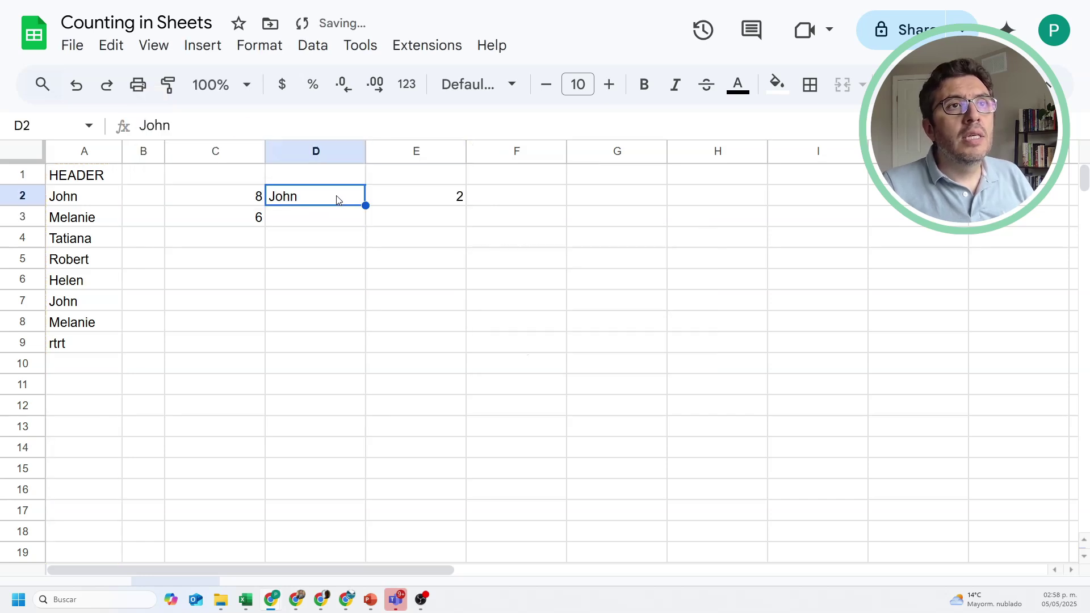
text(Melanie)
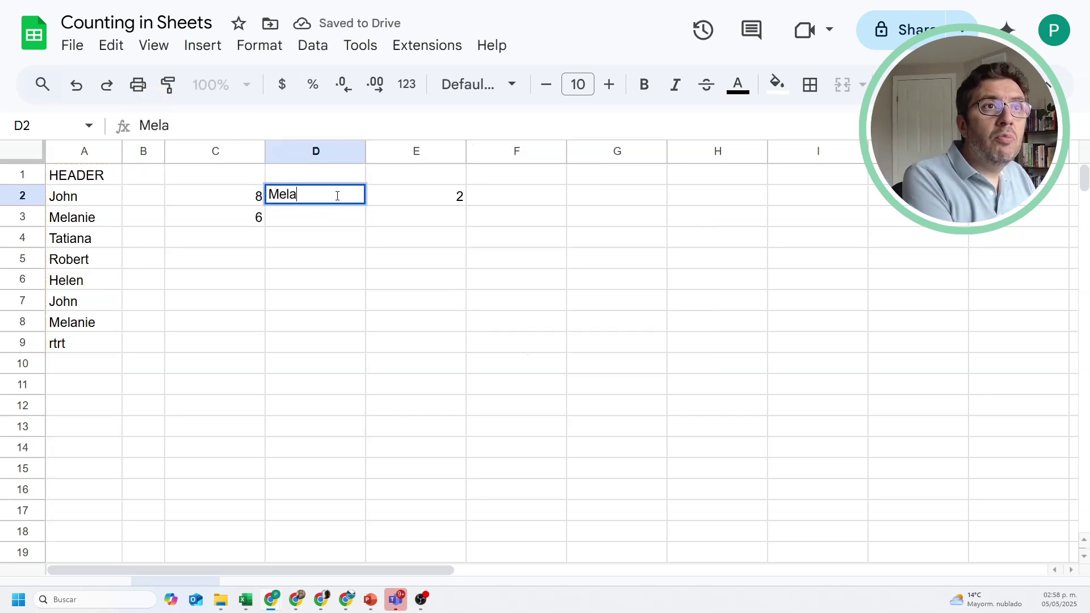
key(Return)
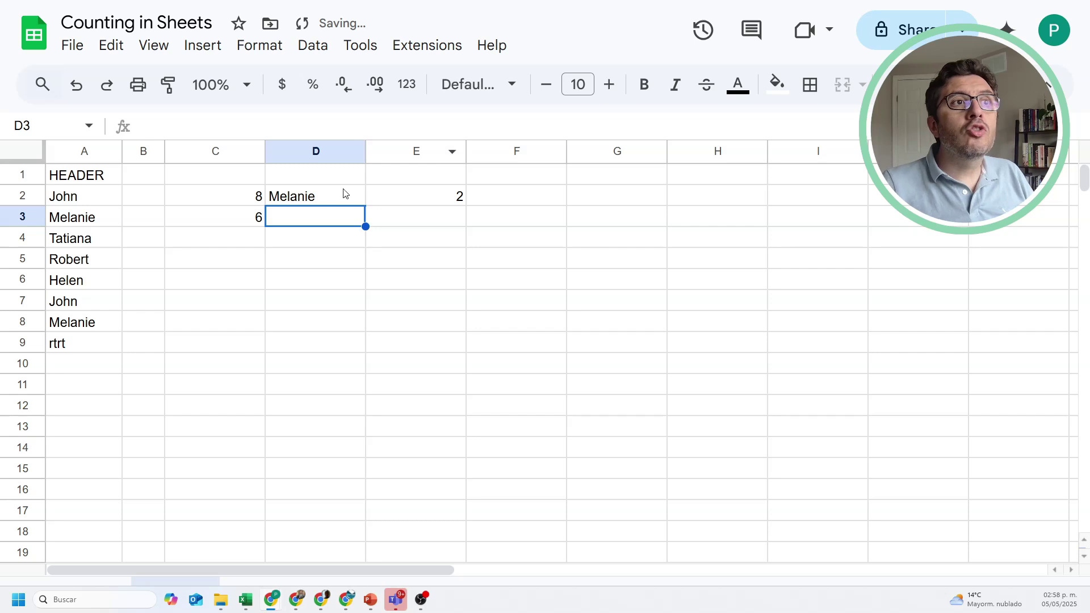
Change D2 to the name listed in A4 and check the COUNTIF result in E2
click(344, 194)
text(Tatian)
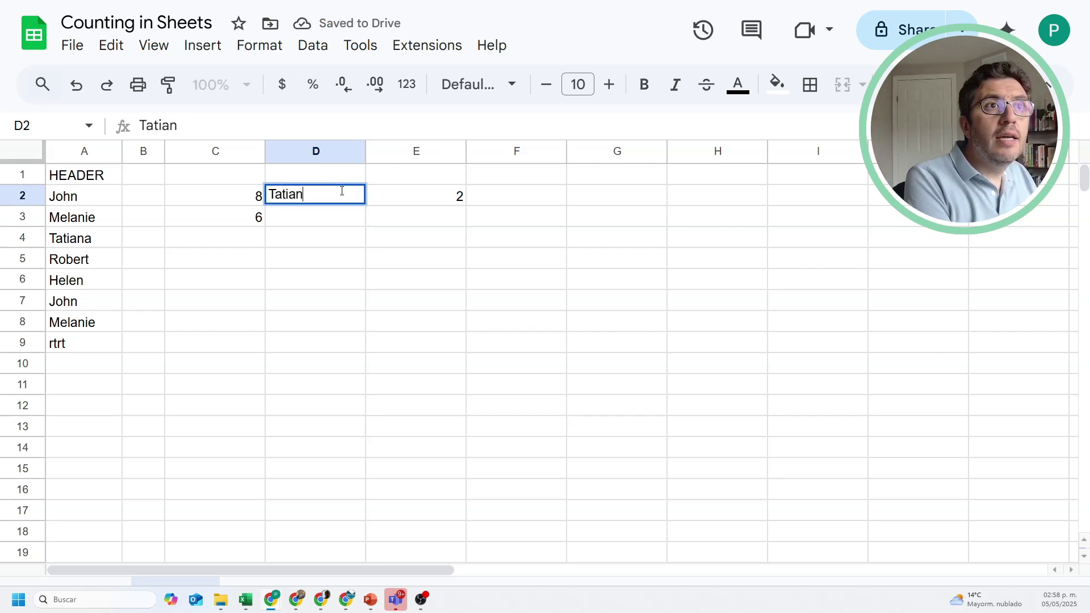
key(Return)
double_click(339, 196)
text(a)
key(Return)
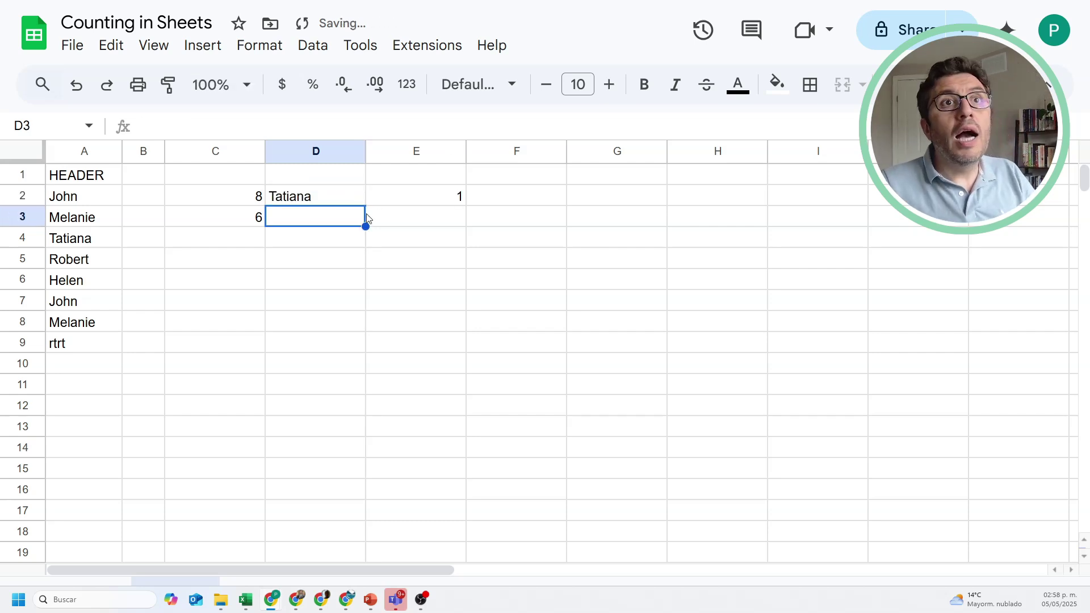
click(418, 202)
click(327, 201)
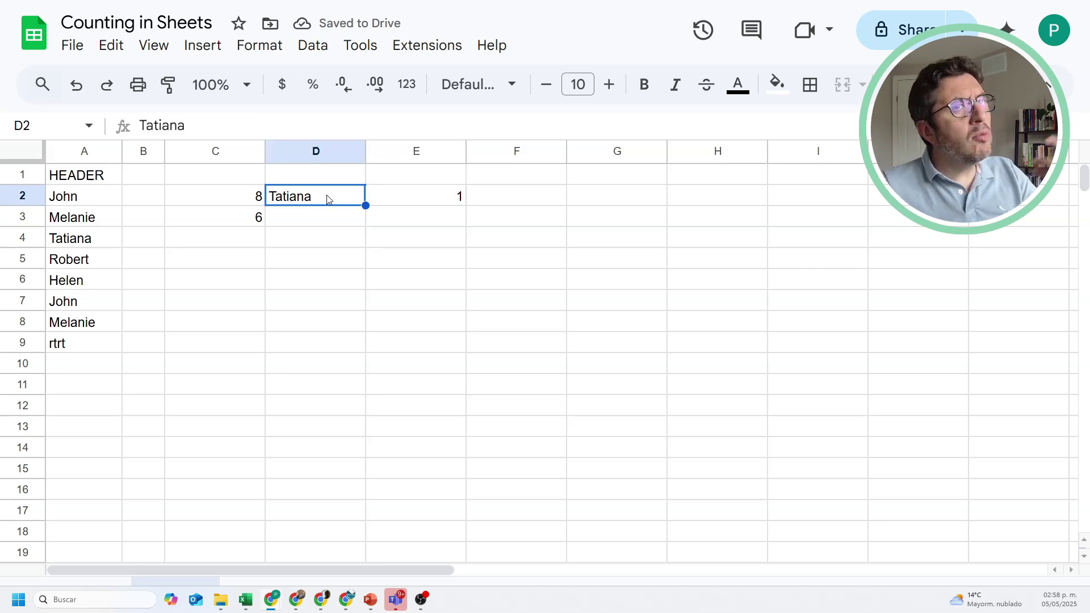